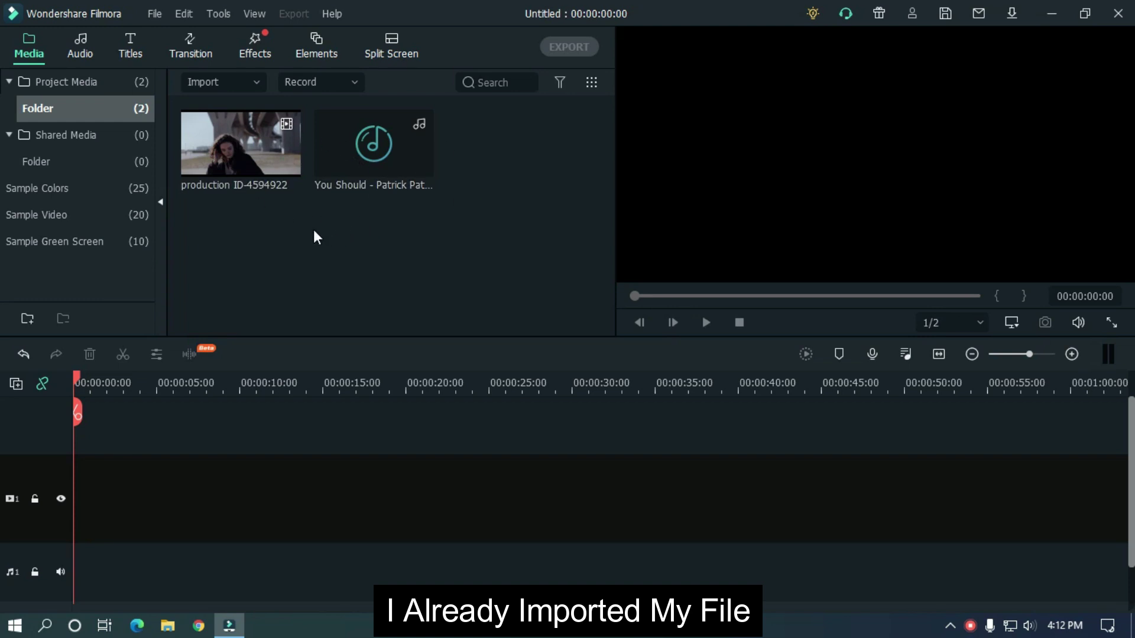
- Place the dancer video with Crop to Fit, then add the You Should music below it
left_click_drag(248, 140, 359, 479)
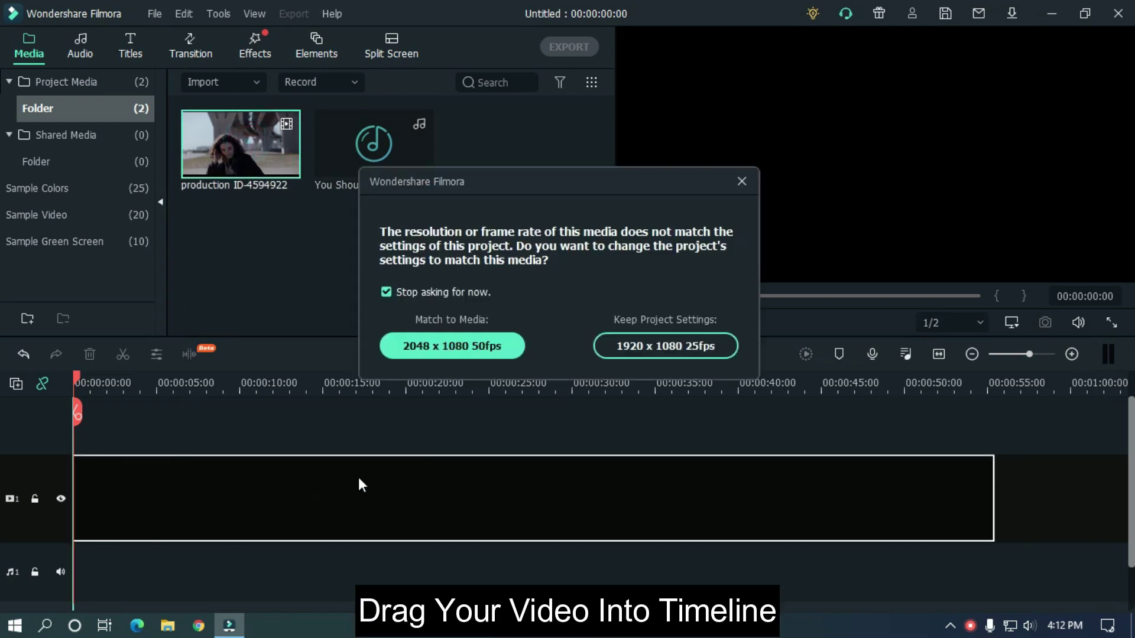
left_click(651, 344)
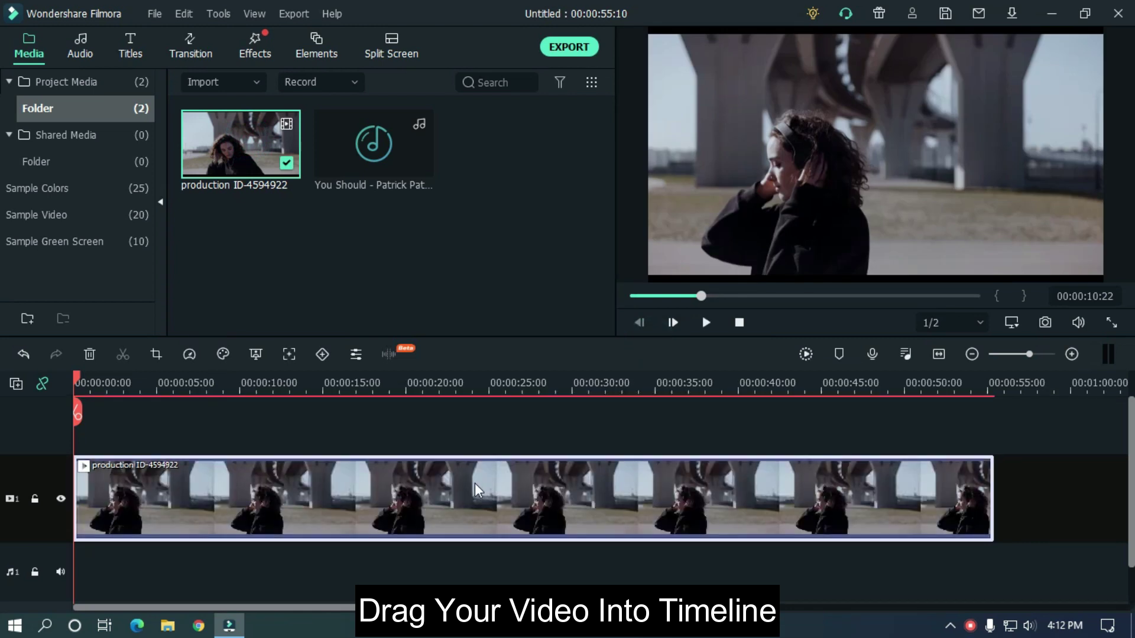
right_click(442, 481)
left_click(483, 266)
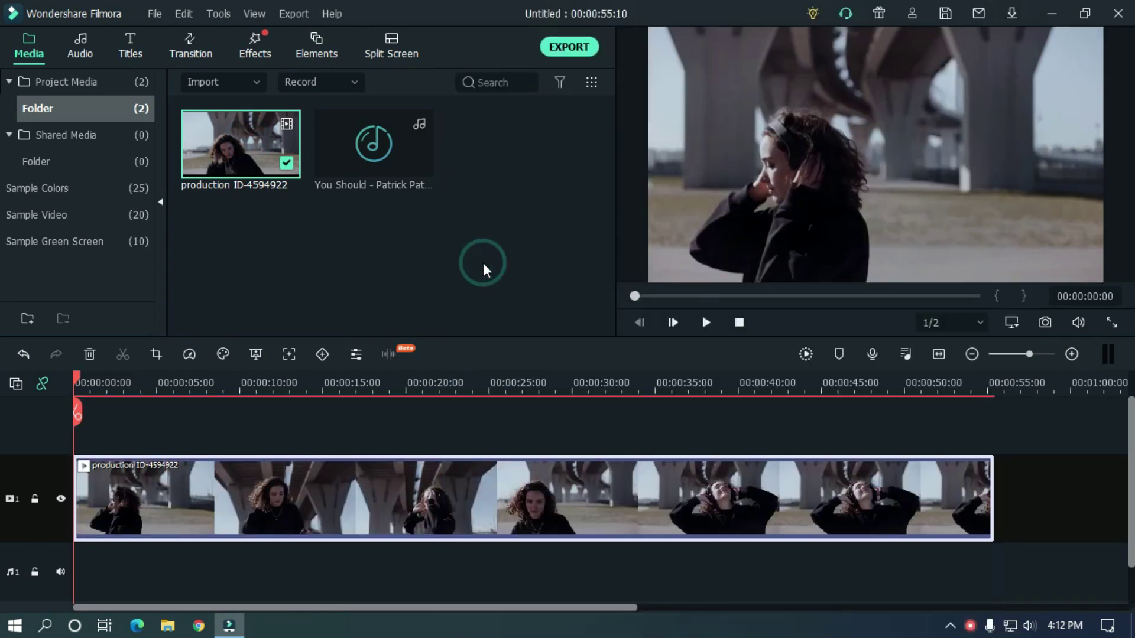
scroll(1115, 461, "down", 1)
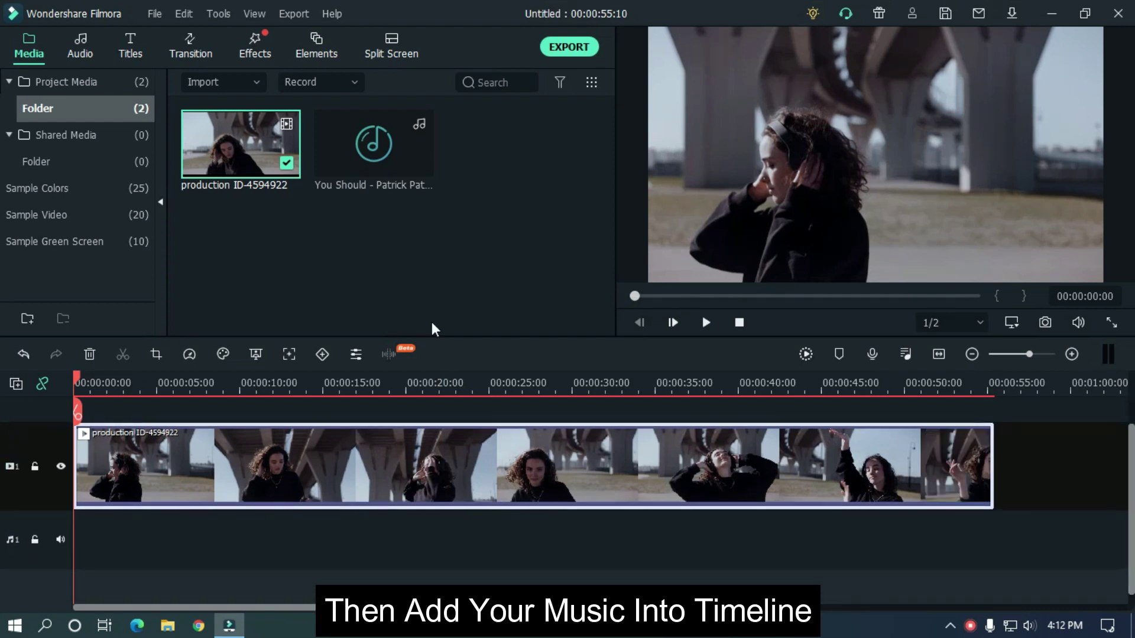
left_click(382, 146)
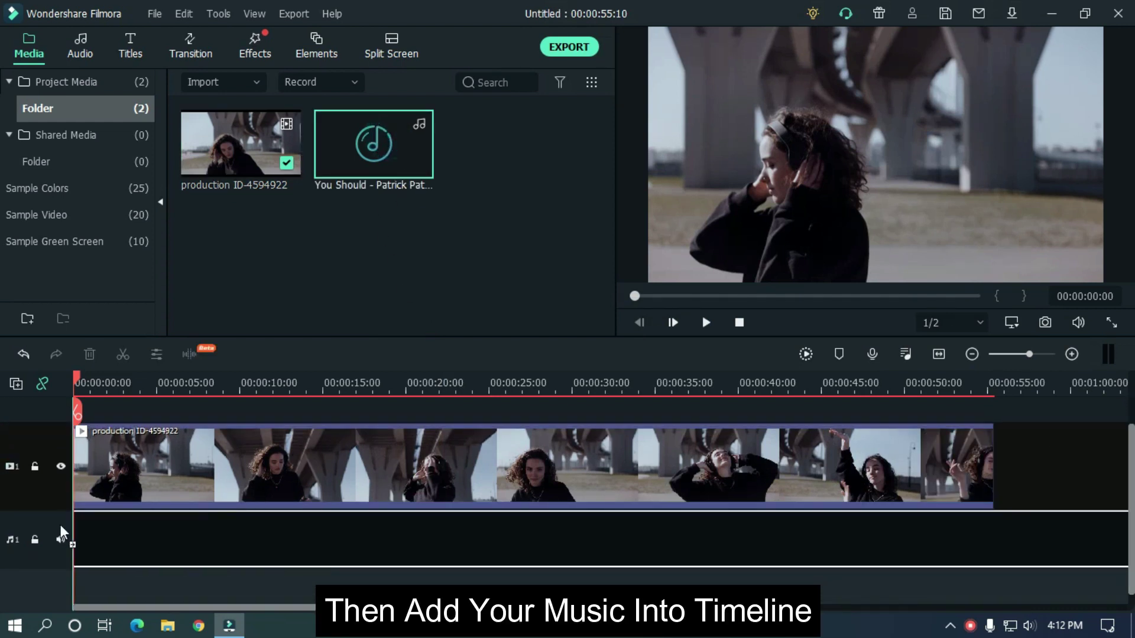
left_click_drag(322, 419, 81, 536)
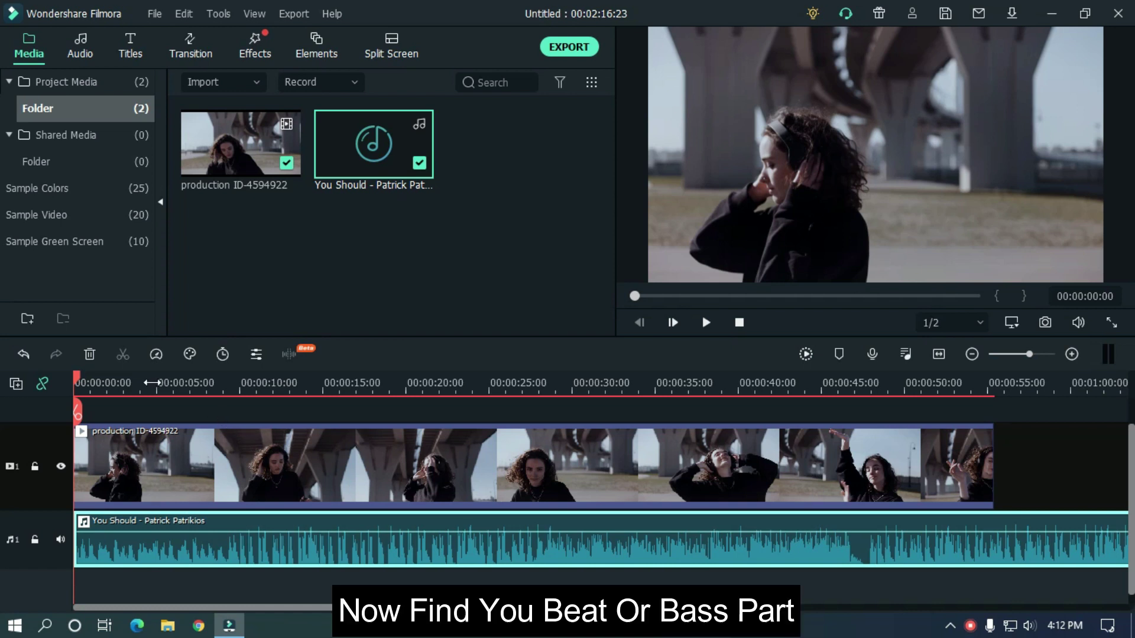
- Scrub the ruler and play the music to park the playhead on the bass hit at 00:00:09:16
left_click(151, 382)
scroll(393, 384, "up", 3)
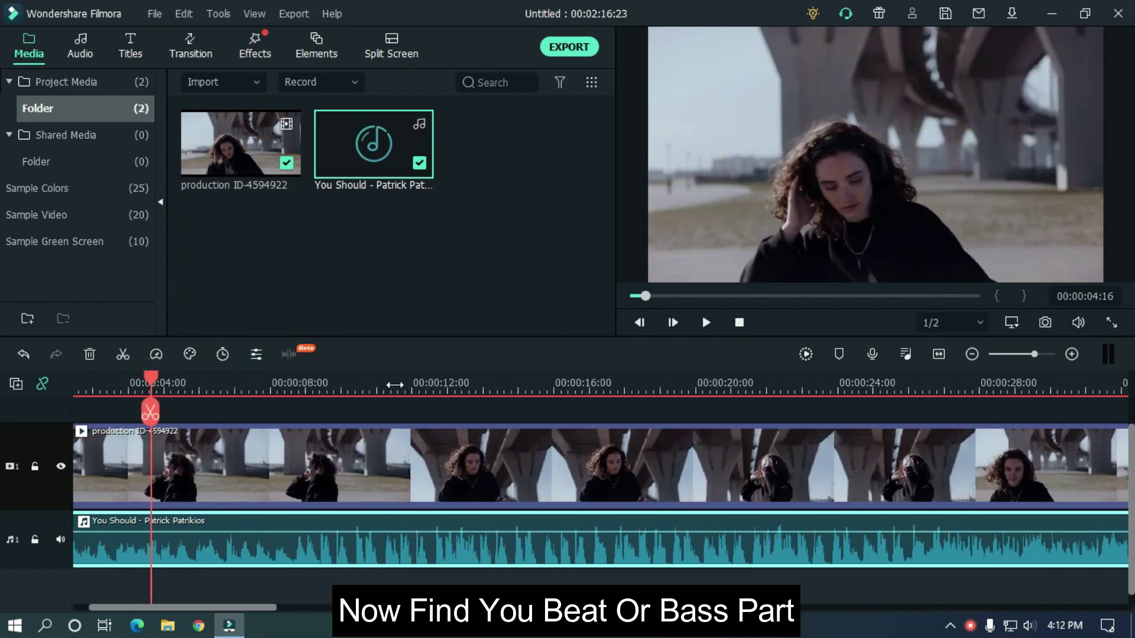
scroll(507, 387, "up", 2)
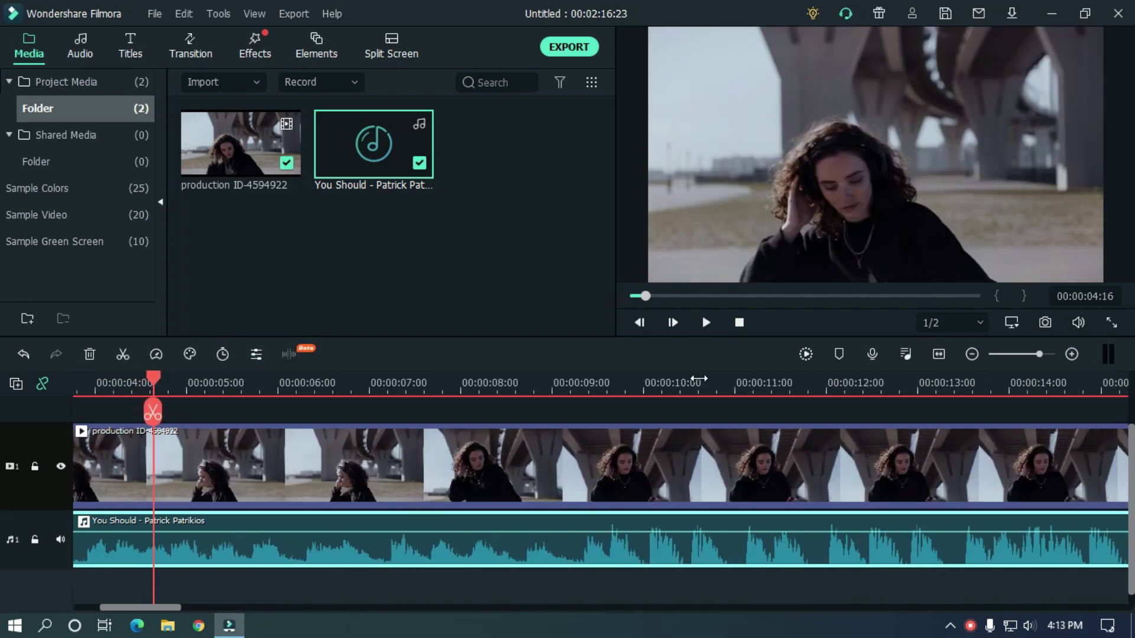
scroll(401, 431, "down", 3)
left_click(401, 431)
left_click(488, 414)
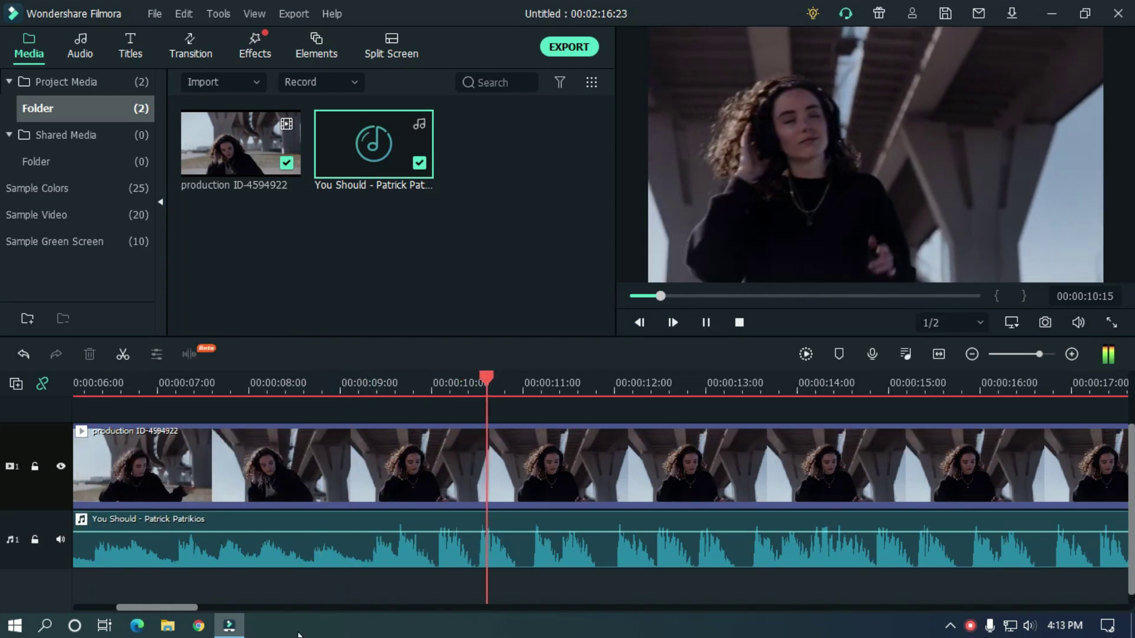
left_click(658, 414)
left_click(310, 414)
left_click(408, 413)
scroll(408, 399, "up", 3)
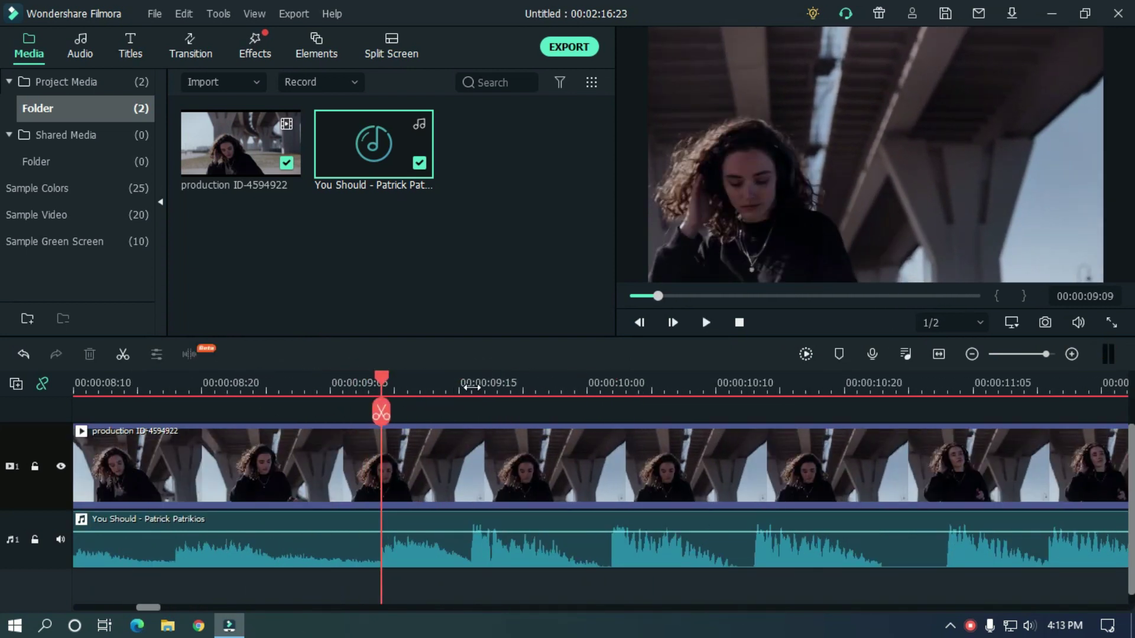
key("space")
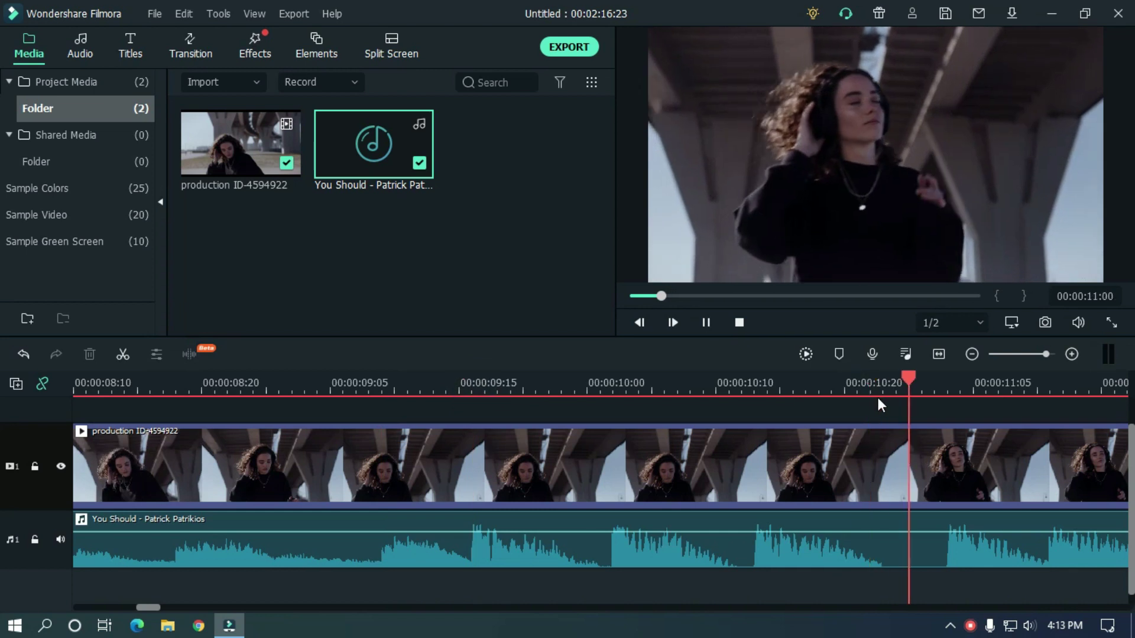
key("space")
scroll(798, 381, "down", 2)
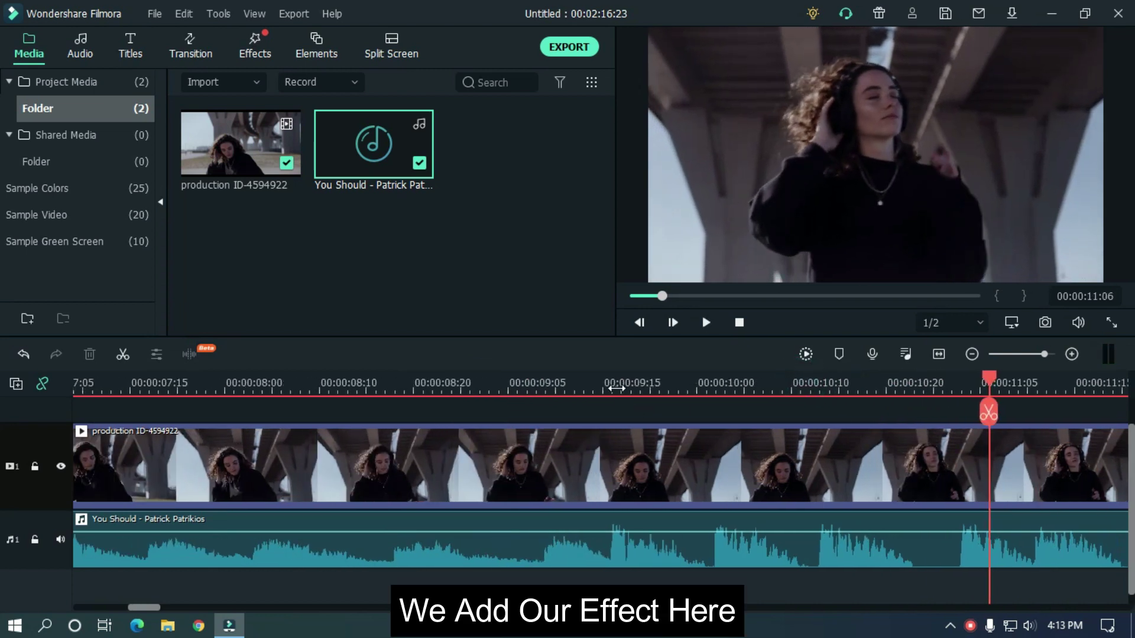
left_click(612, 399)
left_click_drag(153, 607, 162, 606)
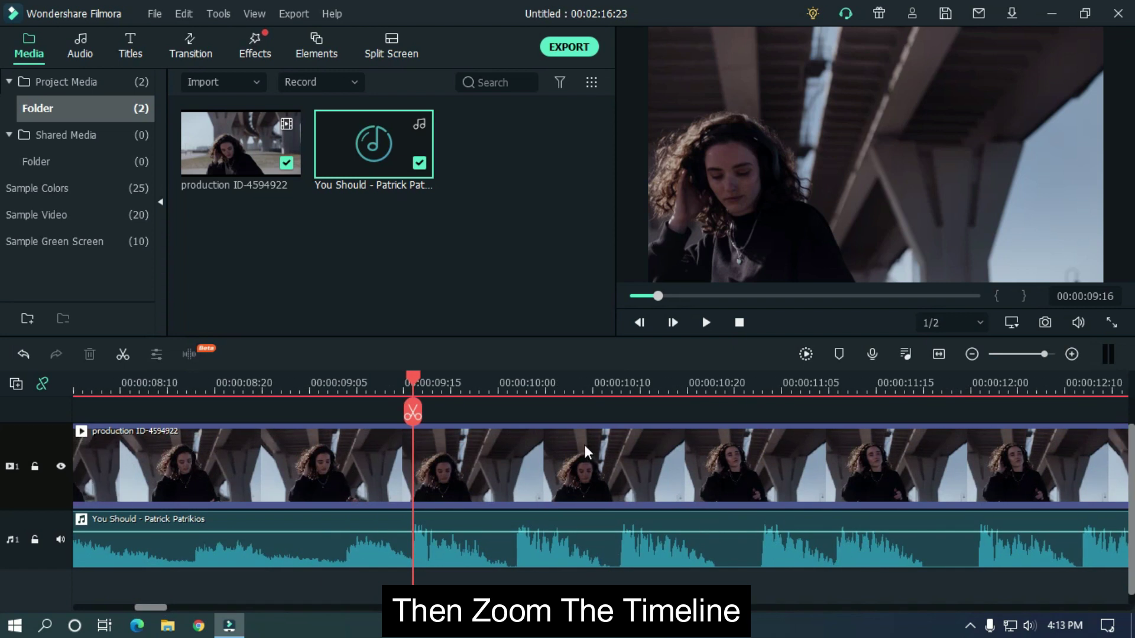
- Split the dancer video at 09:16 and again three frames later at 09:19
left_click(499, 452)
scroll(482, 385, "up", 1)
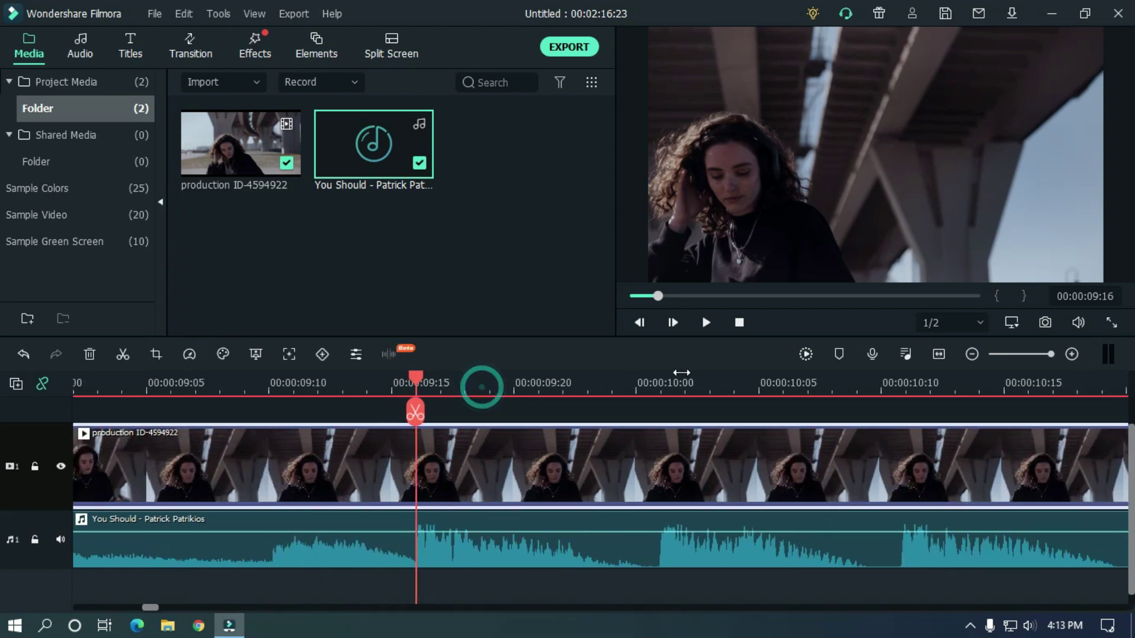
left_click(512, 455)
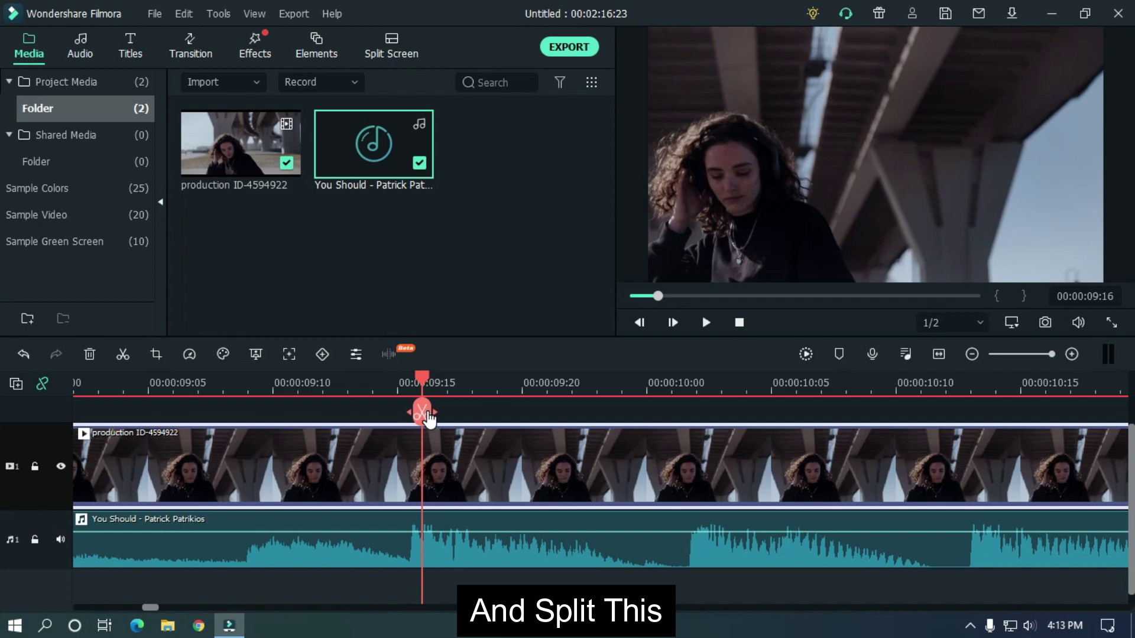
left_click(423, 413)
left_click(509, 463)
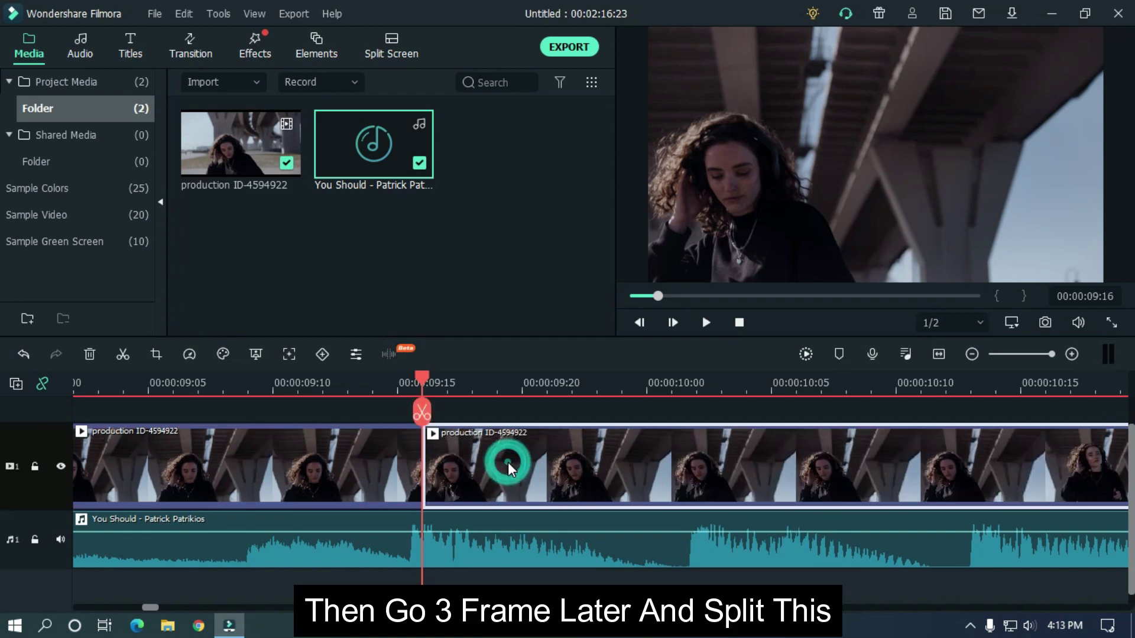
key("Right")
key("Right")
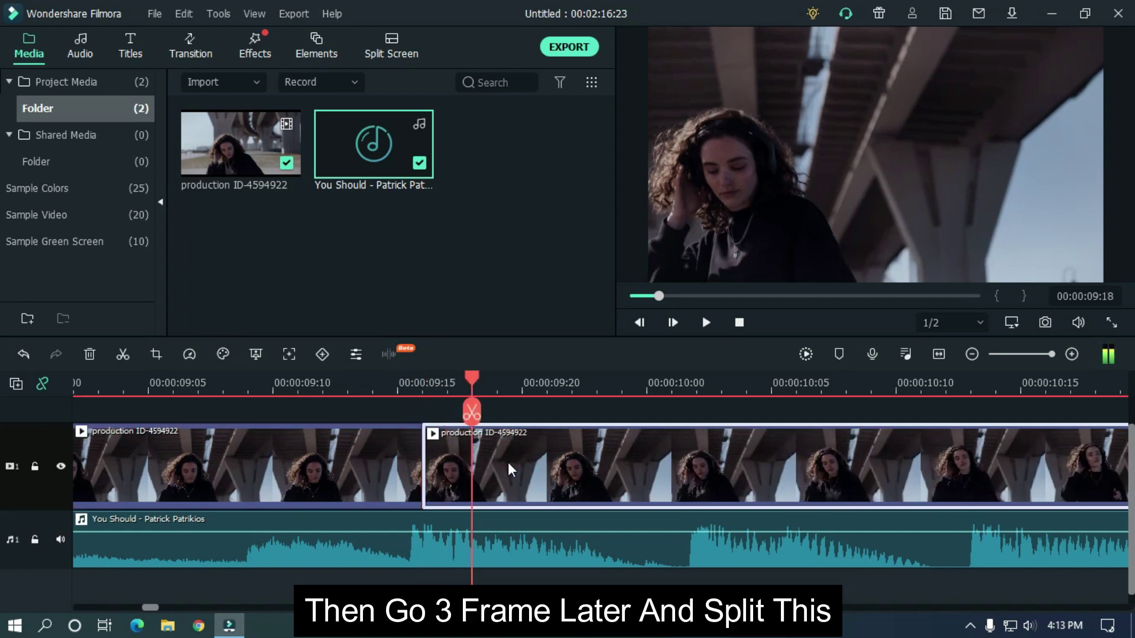
key("Right")
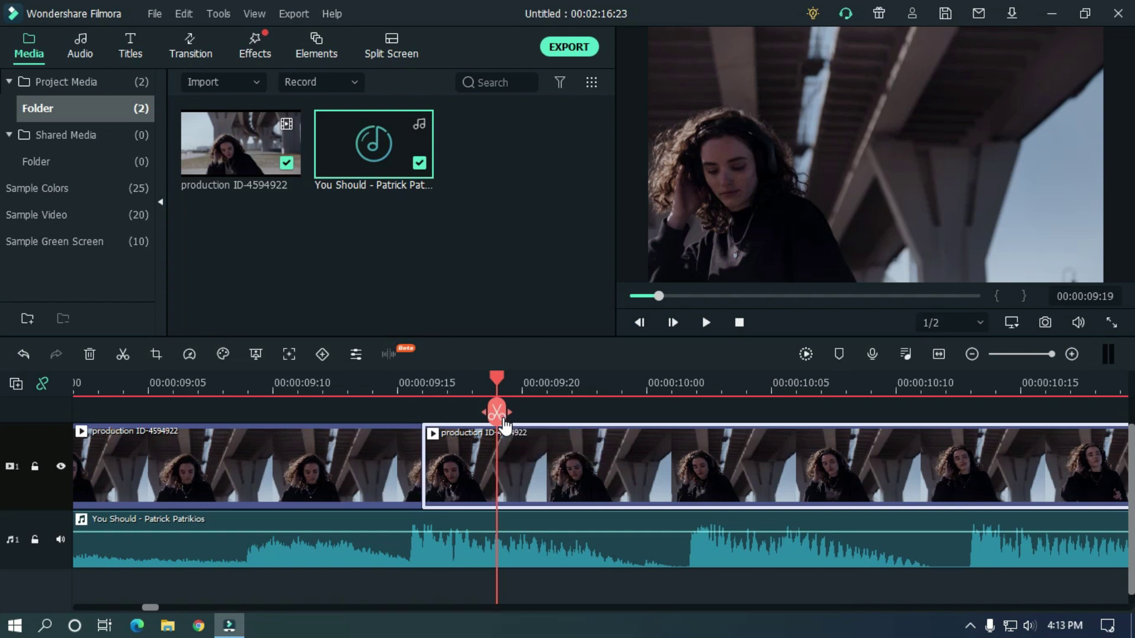
left_click(503, 422)
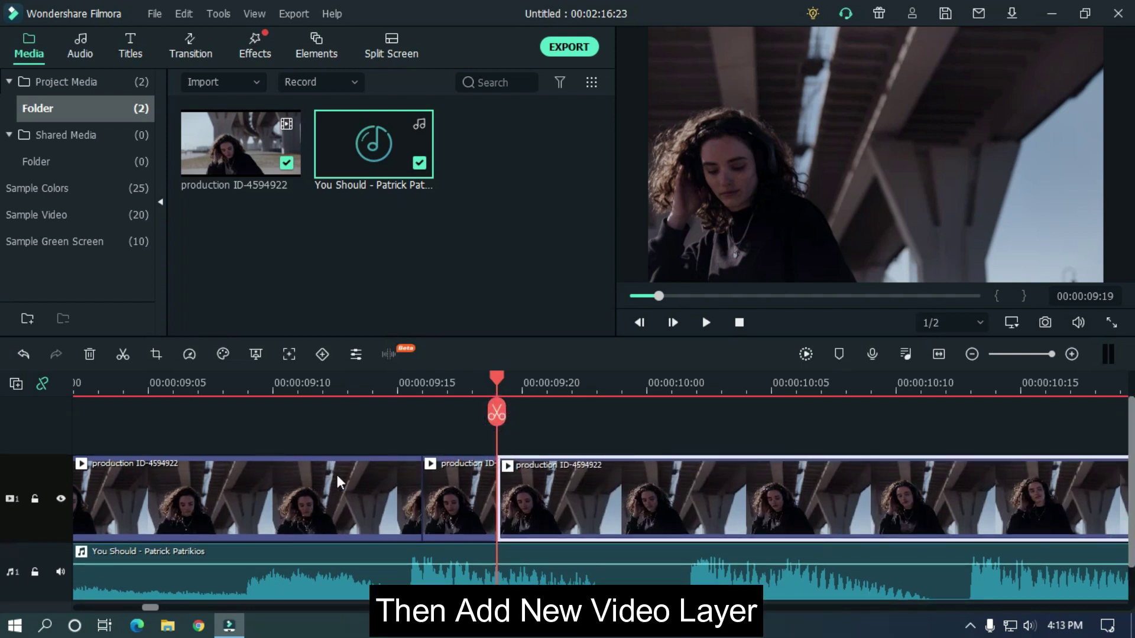
- Add a second video track above the existing clips
left_click(15, 384)
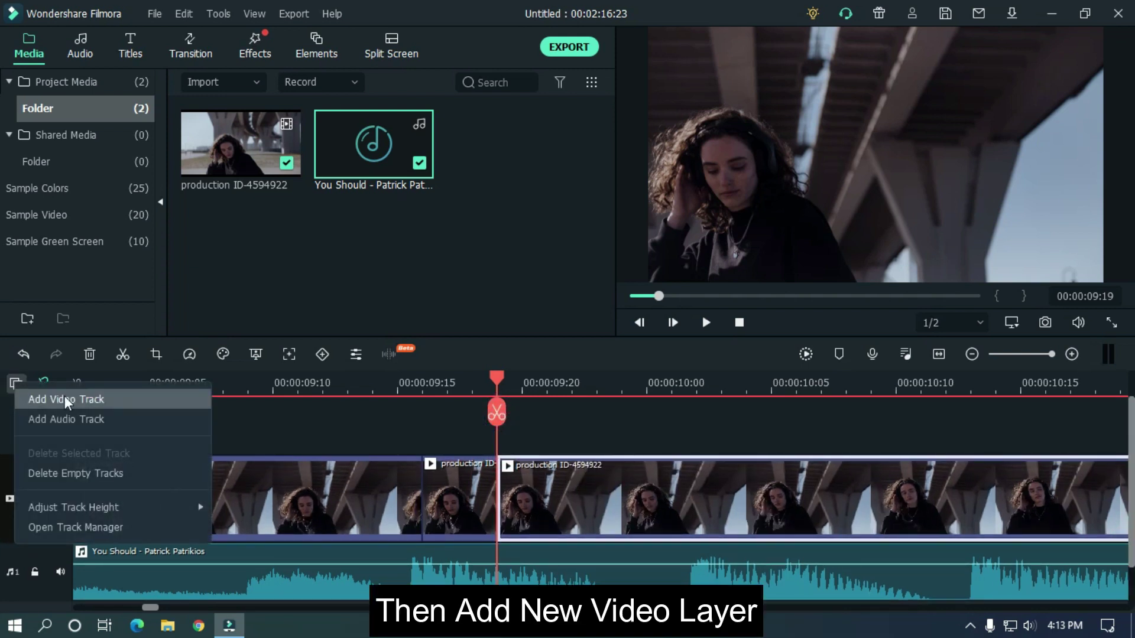
left_click(82, 400)
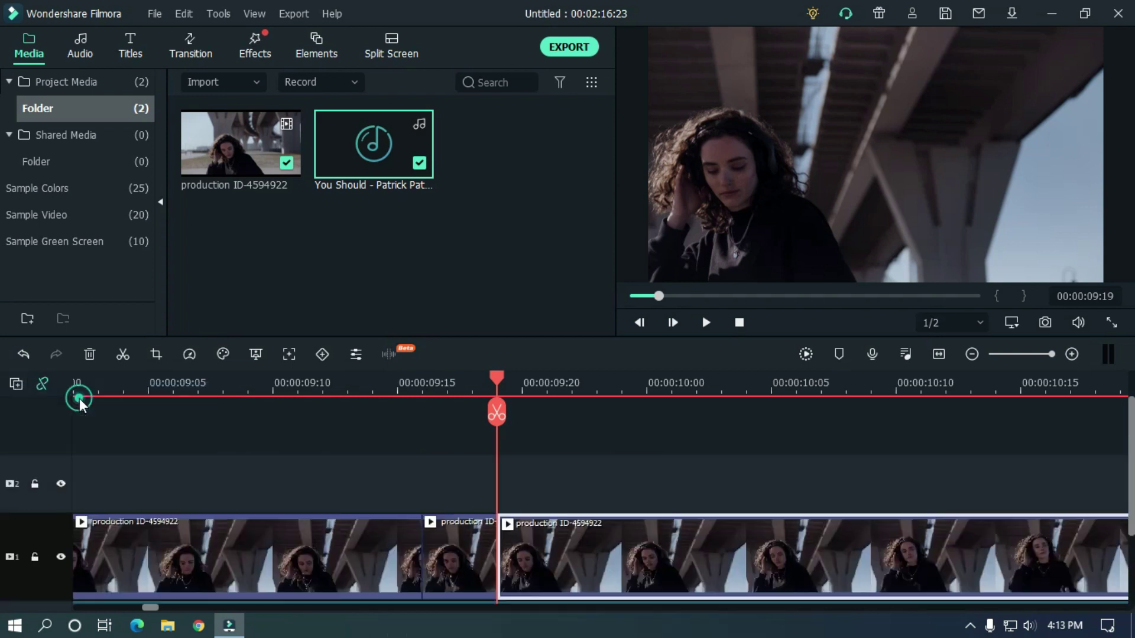
left_click(2, 480)
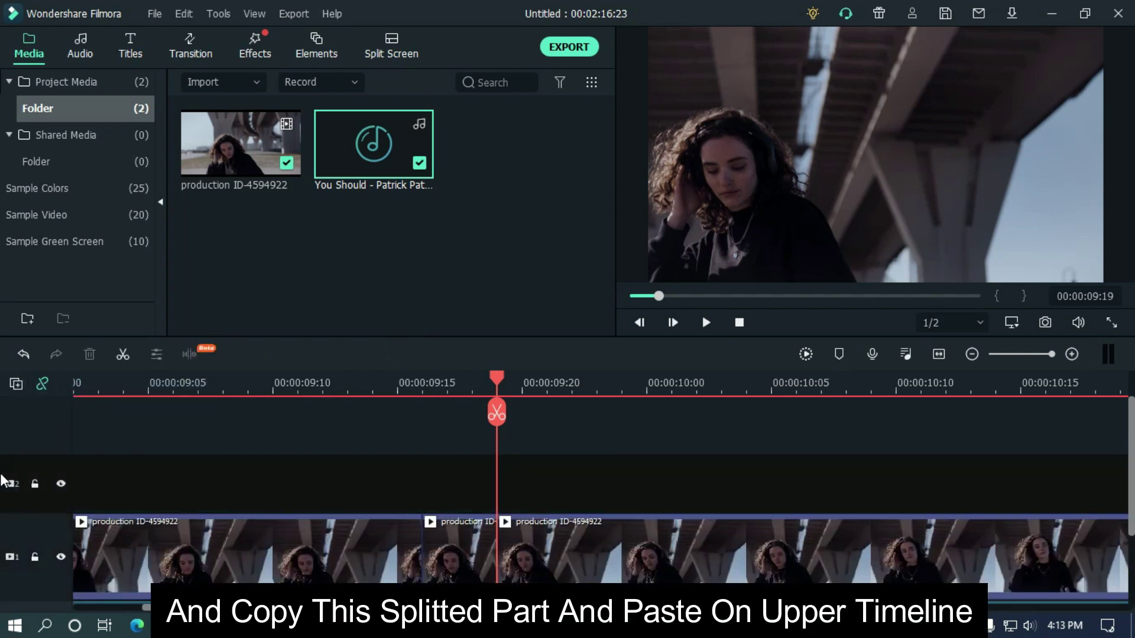
- Copy the 09:16–09:19 piece and paste it onto track 2 at 09:16
left_click(450, 542)
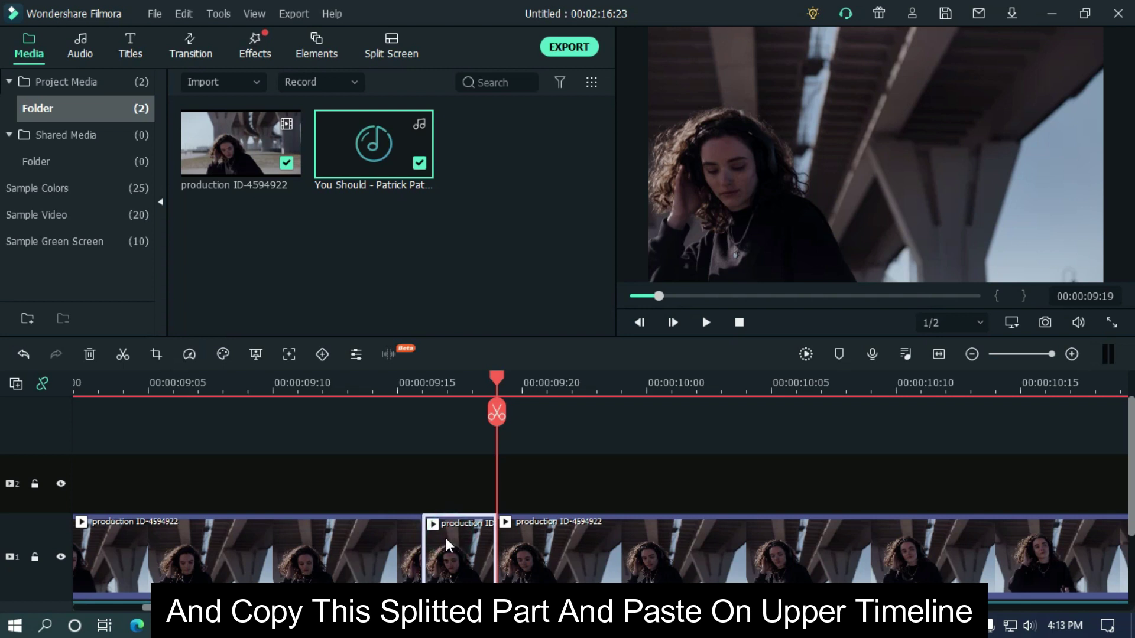
right_click(448, 543)
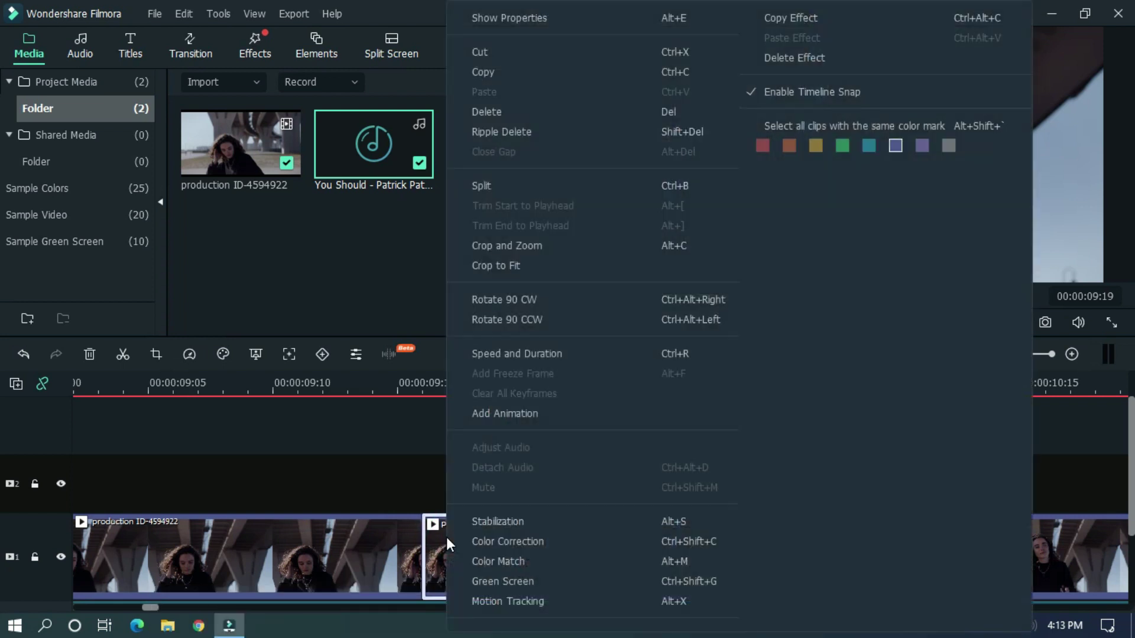
left_click(514, 79)
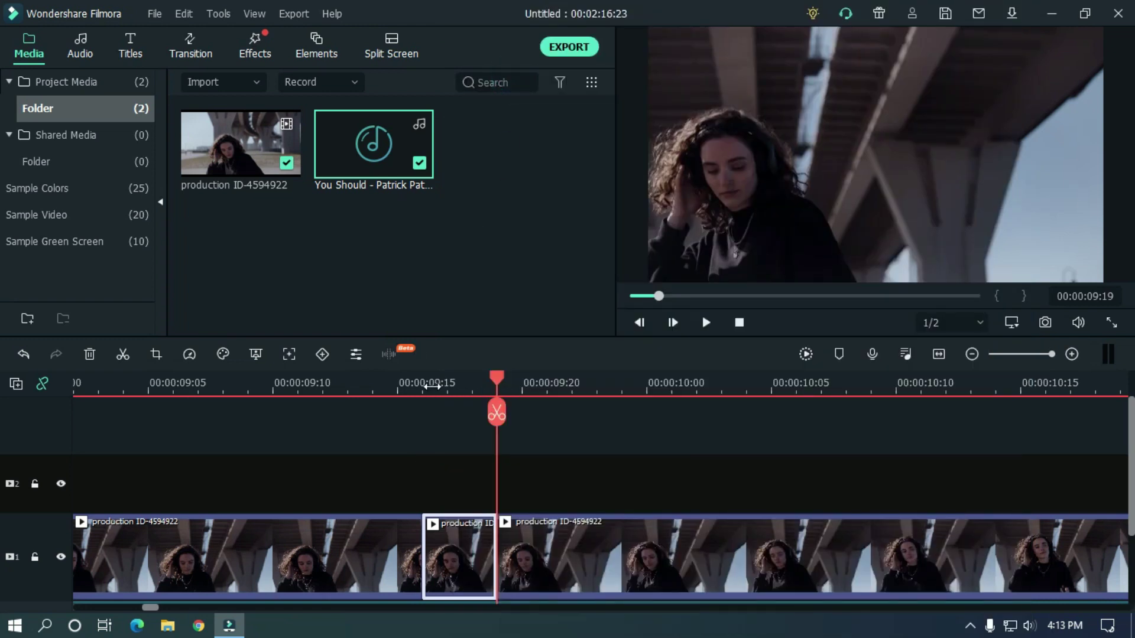
left_click(426, 383)
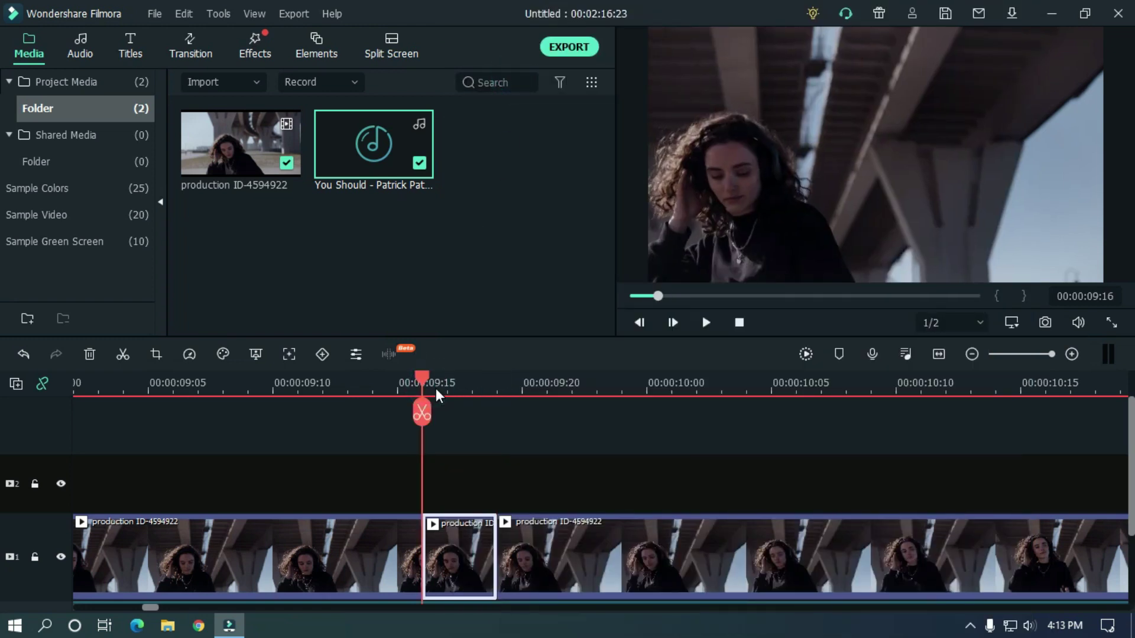
key("ctrl+v")
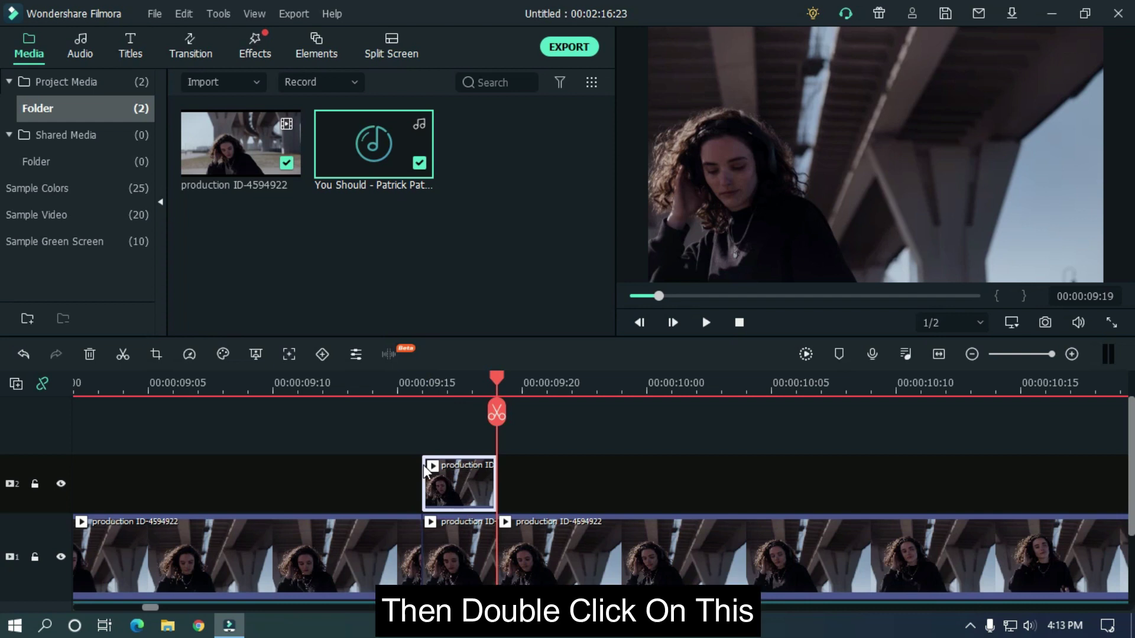
- Set the track-2 copy's Compositing opacity to 60%
left_click(424, 390)
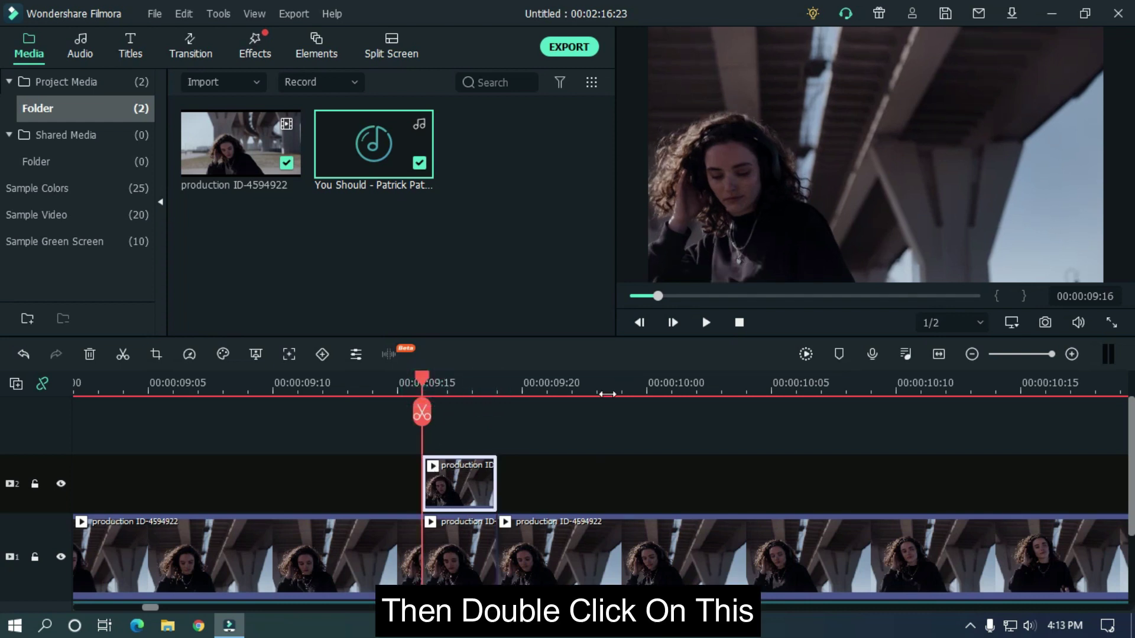
double_click(477, 481)
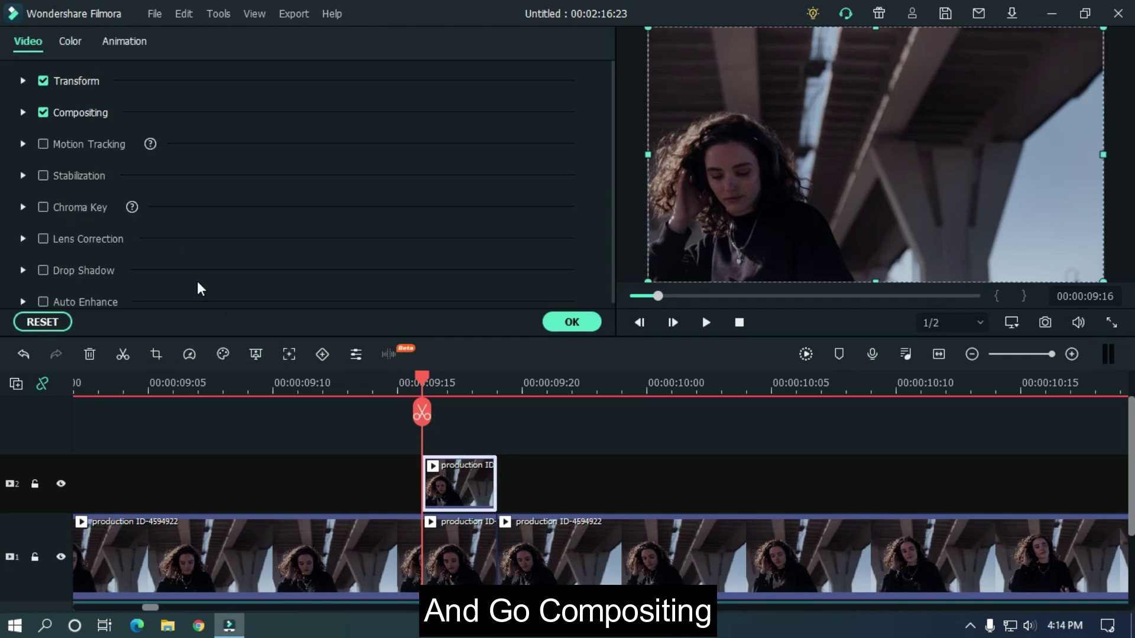
left_click(23, 113)
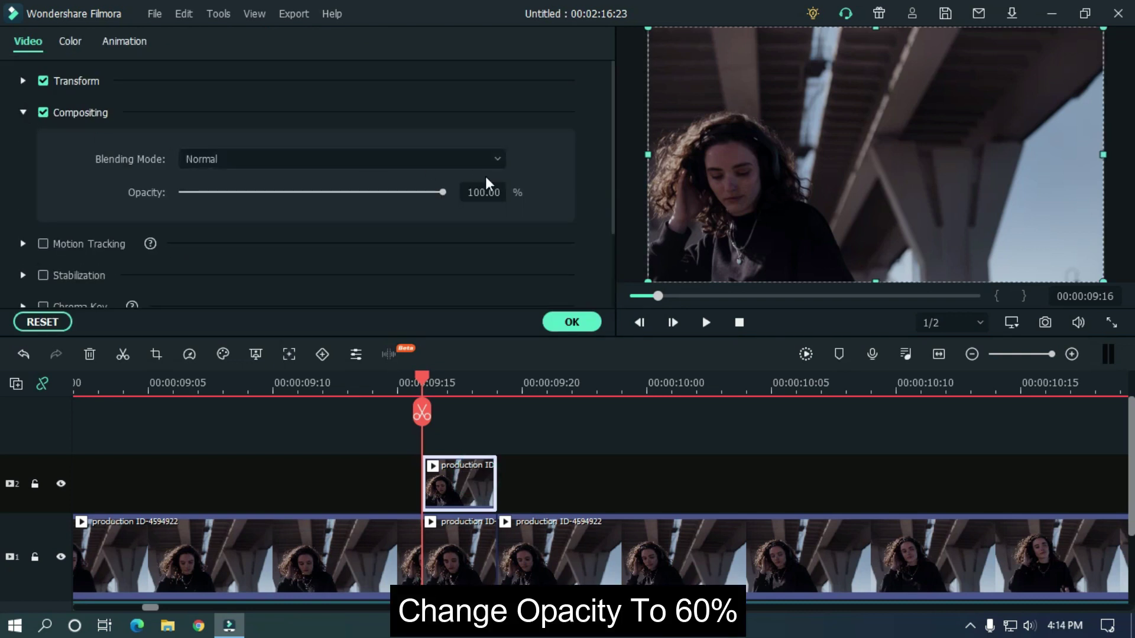
left_click(483, 193)
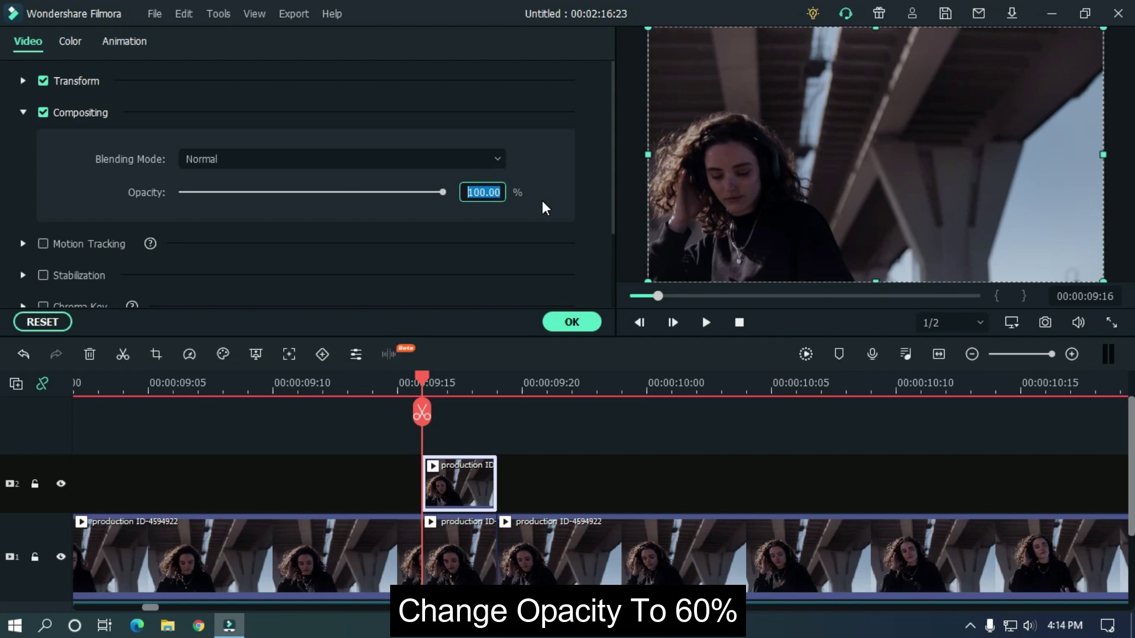
type("60")
key("Return")
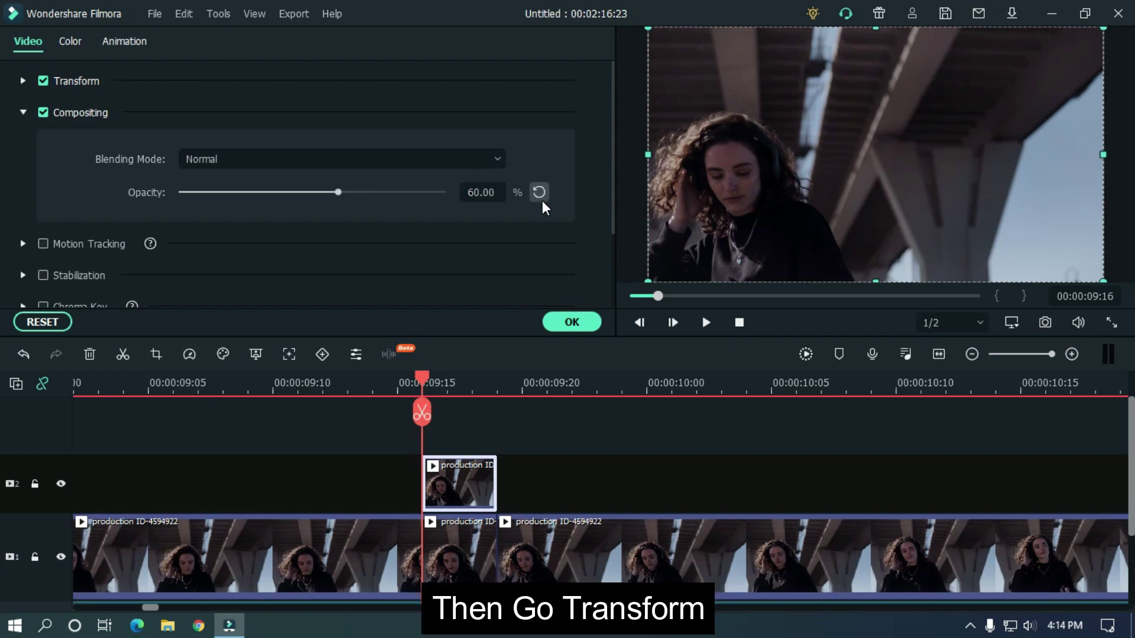
- Set the copy's Transform Position X to 15
left_click(24, 82)
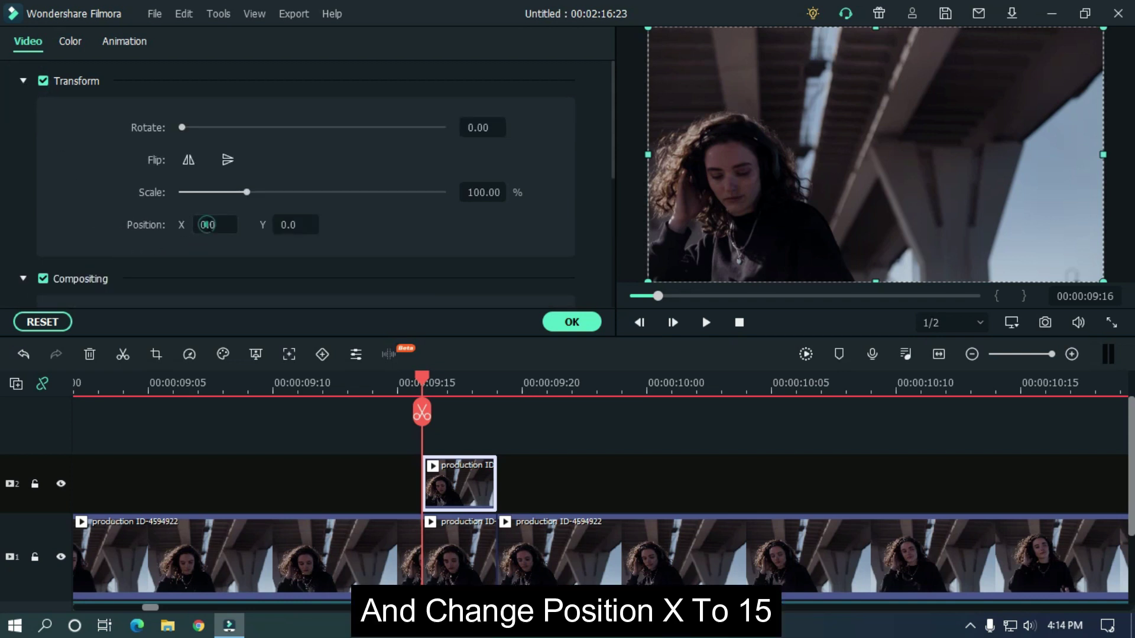
left_click(205, 224)
type("15")
key("Return")
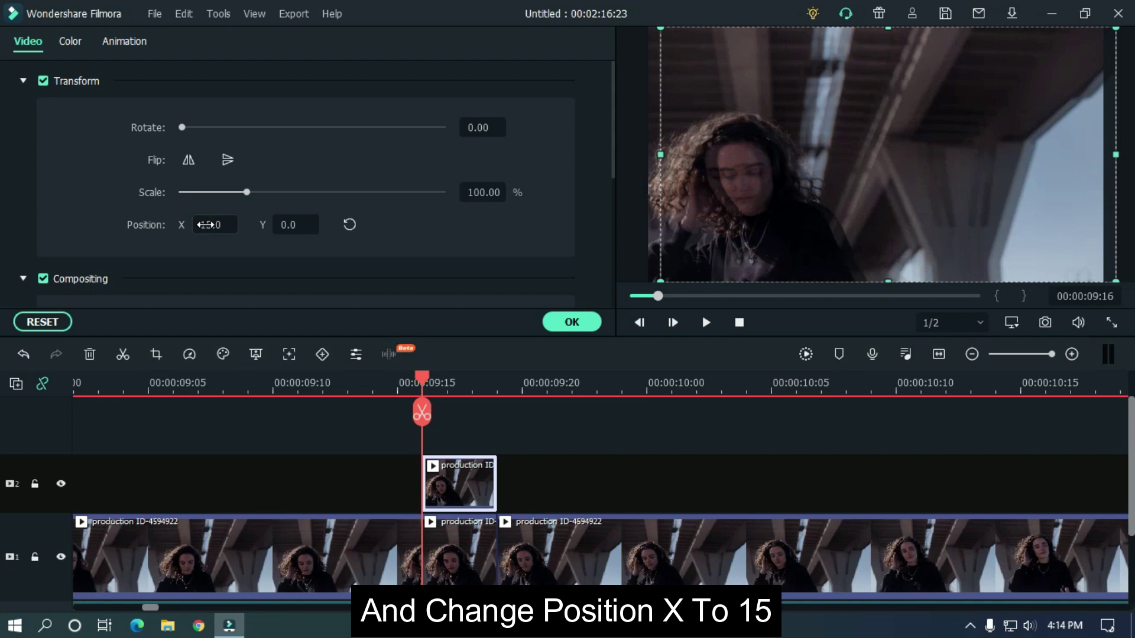
- In Animation > Customize, add the track-2 copy's first keyframe at 09:16
left_click(550, 485)
scroll(2, 496, "down", 1)
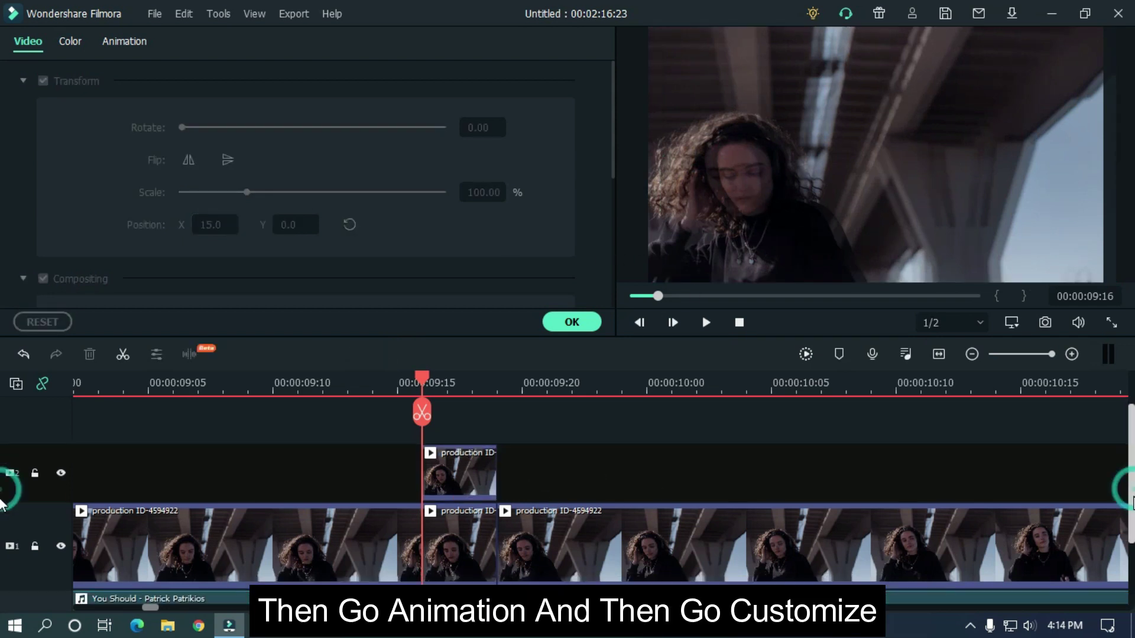
scroll(604, 494, "up", 1)
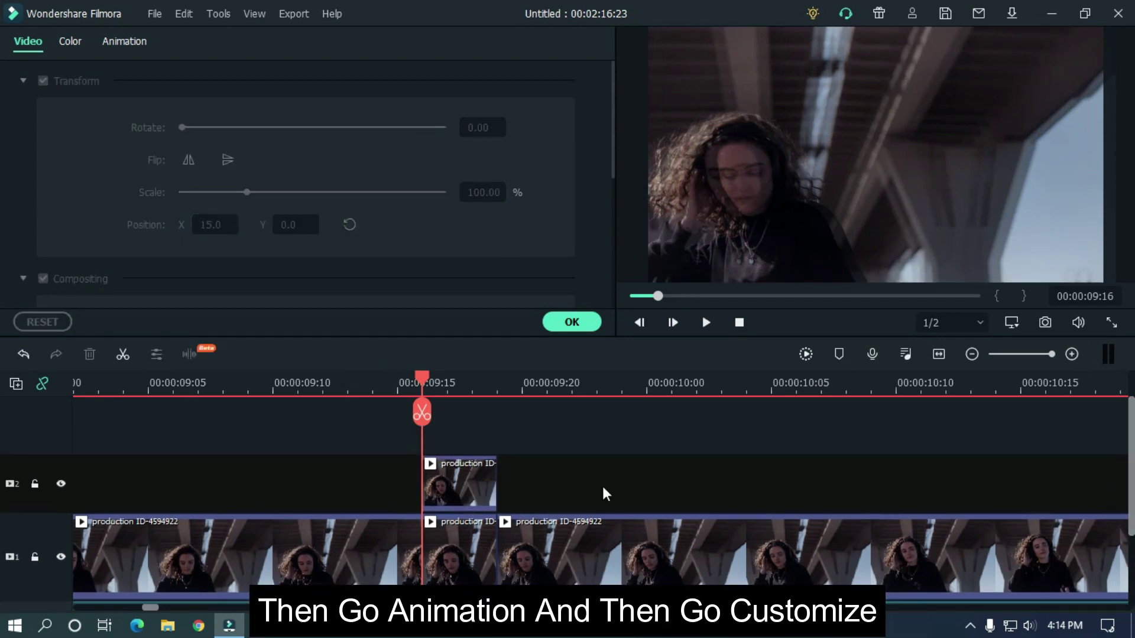
left_click(473, 477)
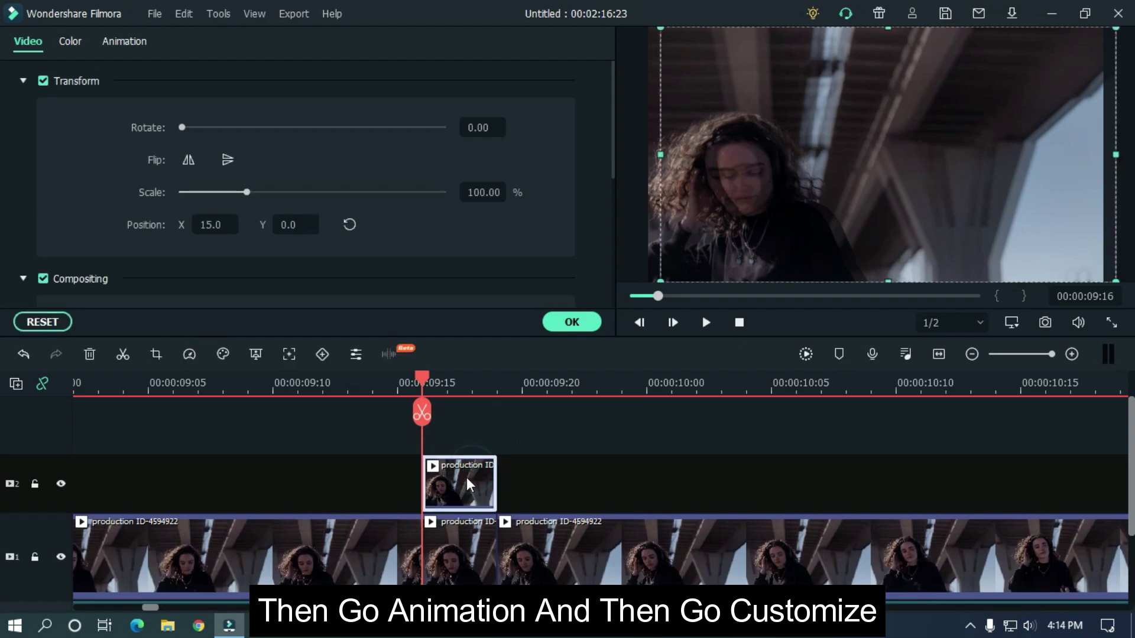
left_click(127, 46)
left_click(87, 76)
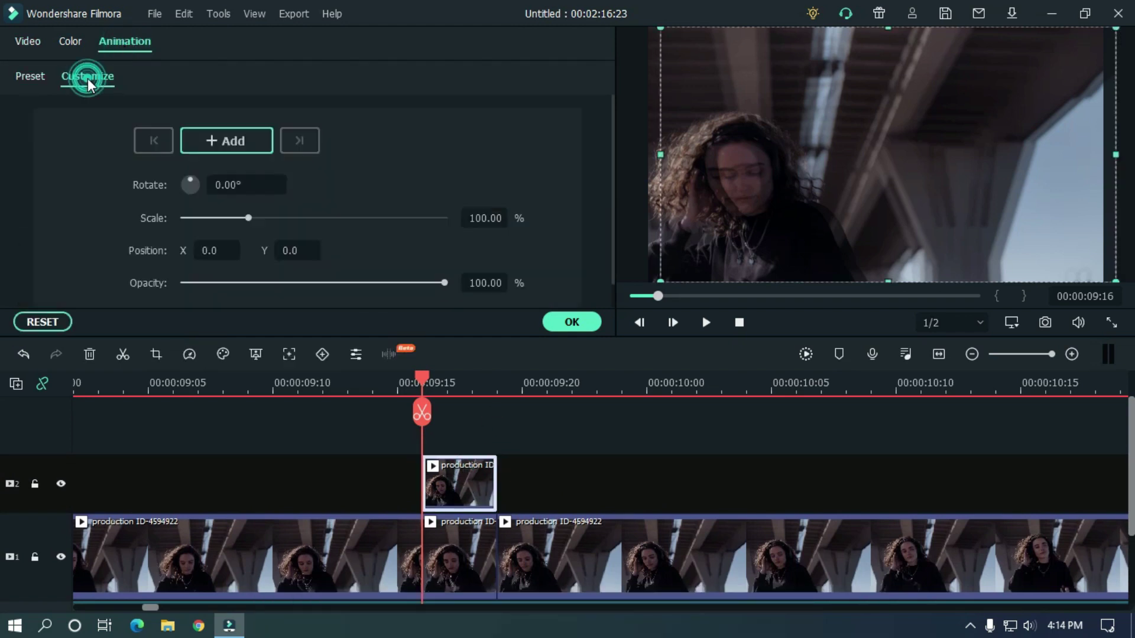
left_click(239, 144)
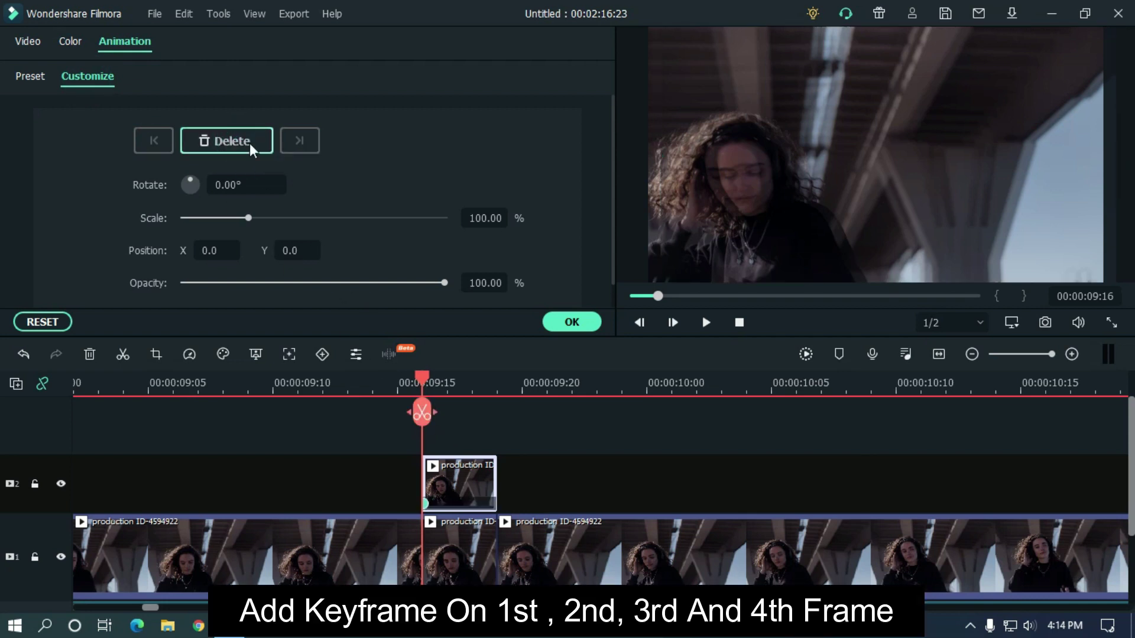
- Add keyframes on the following frames through 09:19, then return the playhead to 09:17
left_click(454, 386)
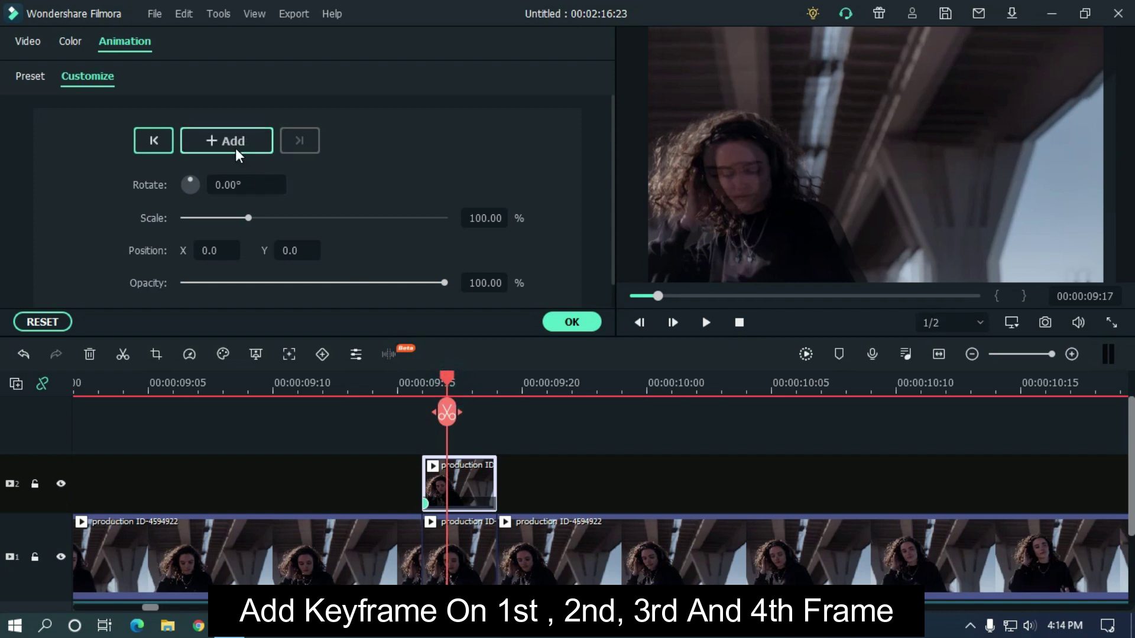
left_click(478, 382)
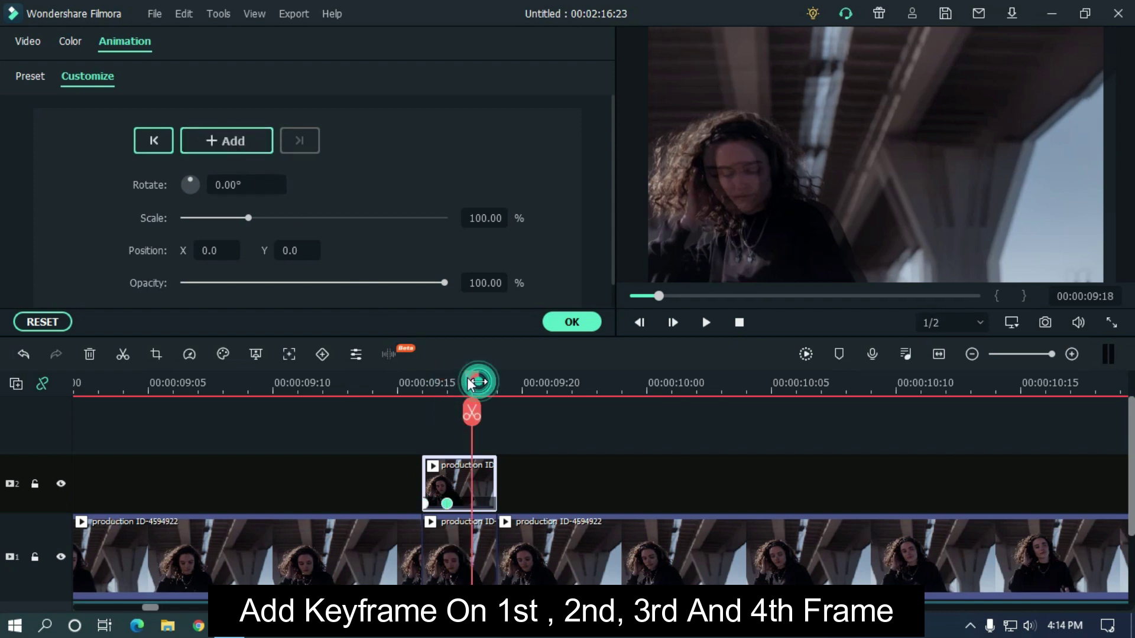
left_click(223, 132)
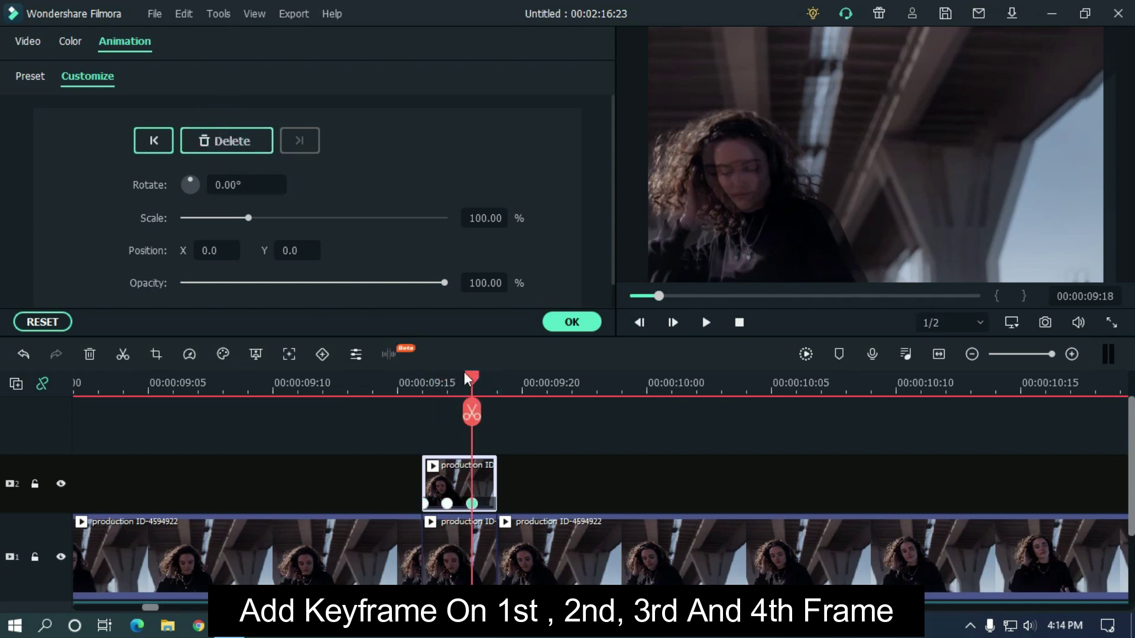
left_click(500, 382)
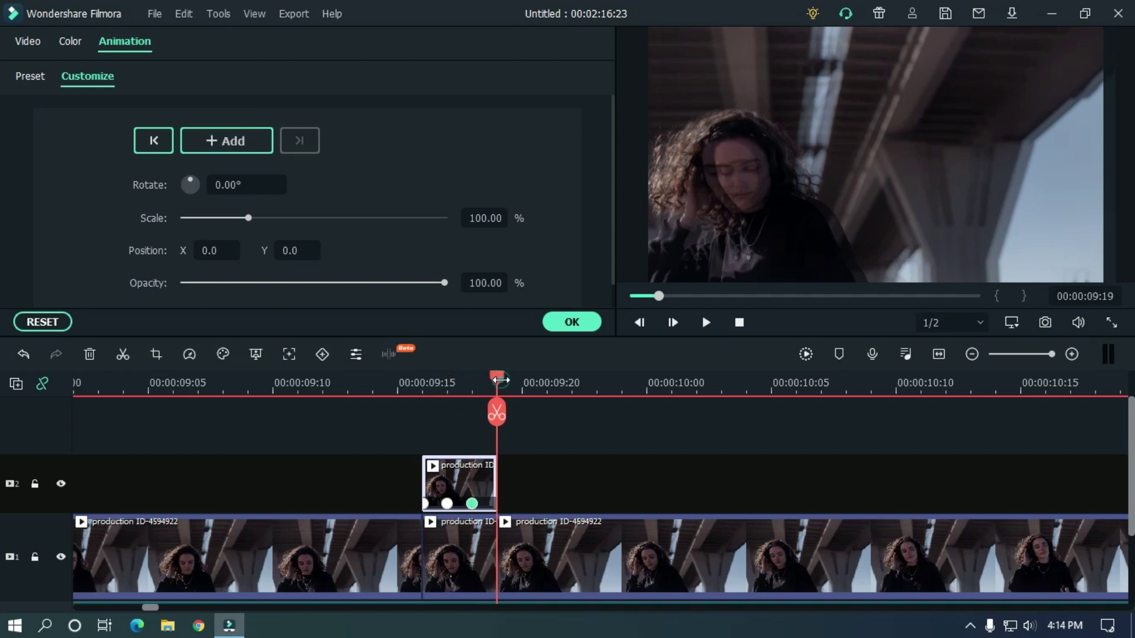
left_click(244, 149)
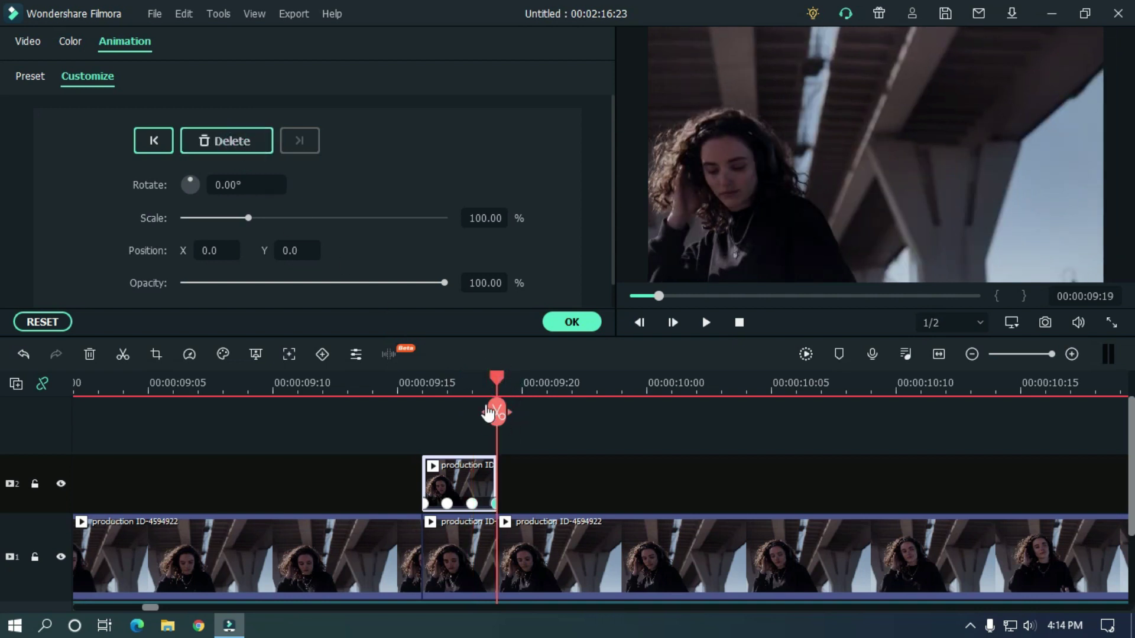
left_click_drag(493, 385, 422, 385)
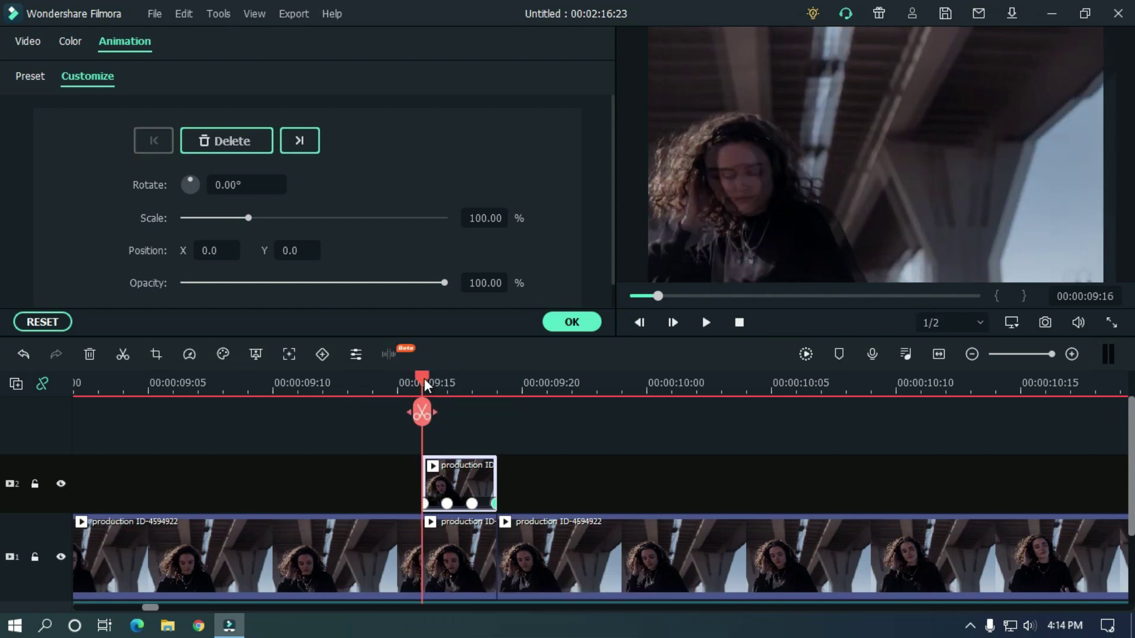
- At the 09:17 keyframe, set Rotate to 6° and Scale to 120%
left_click_drag(439, 383, 454, 385)
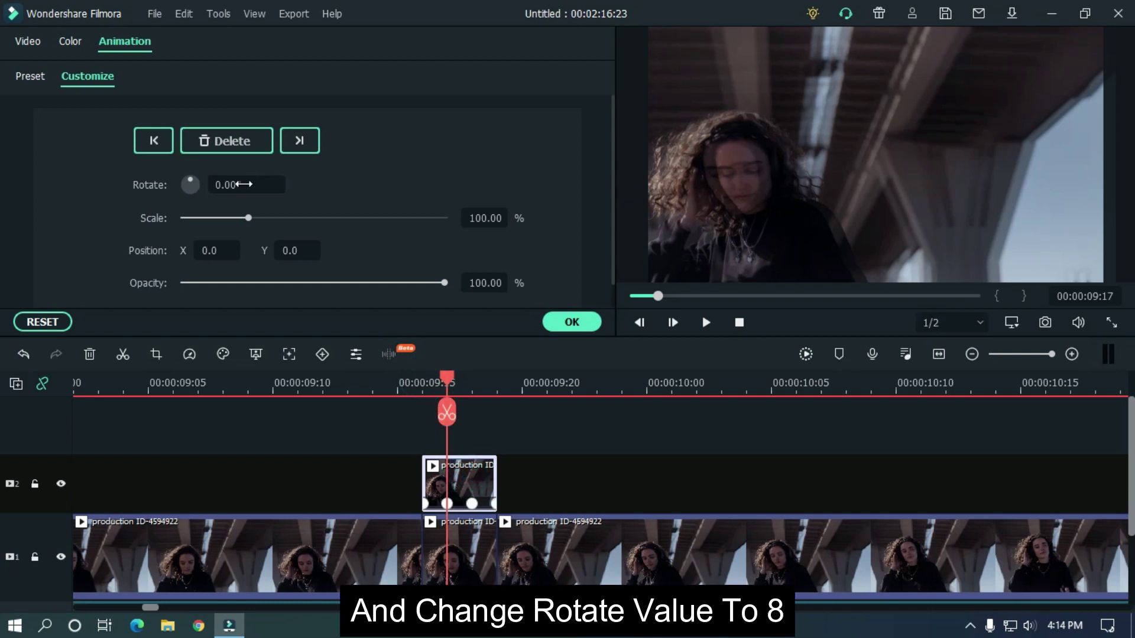
left_click(243, 185)
type("8")
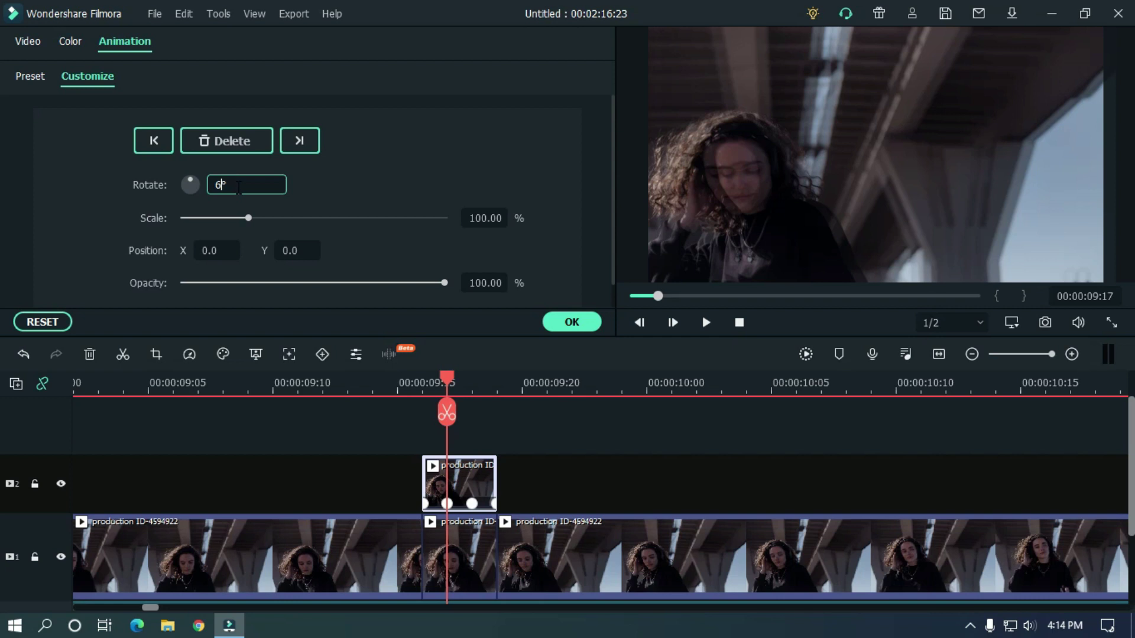
type("120")
key("Return")
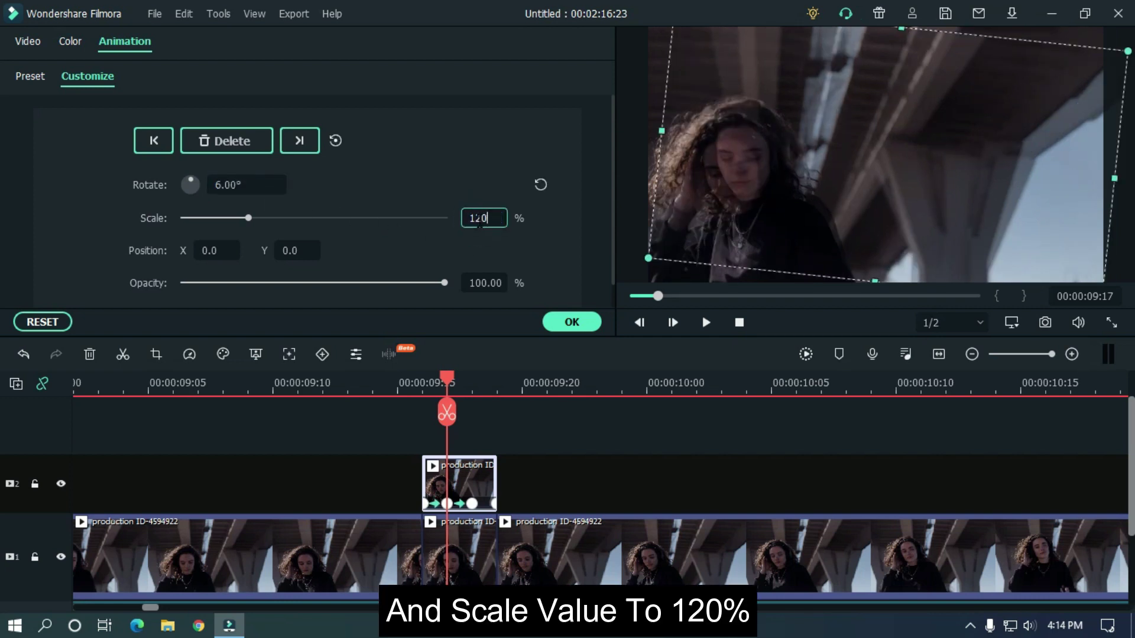
key("Return")
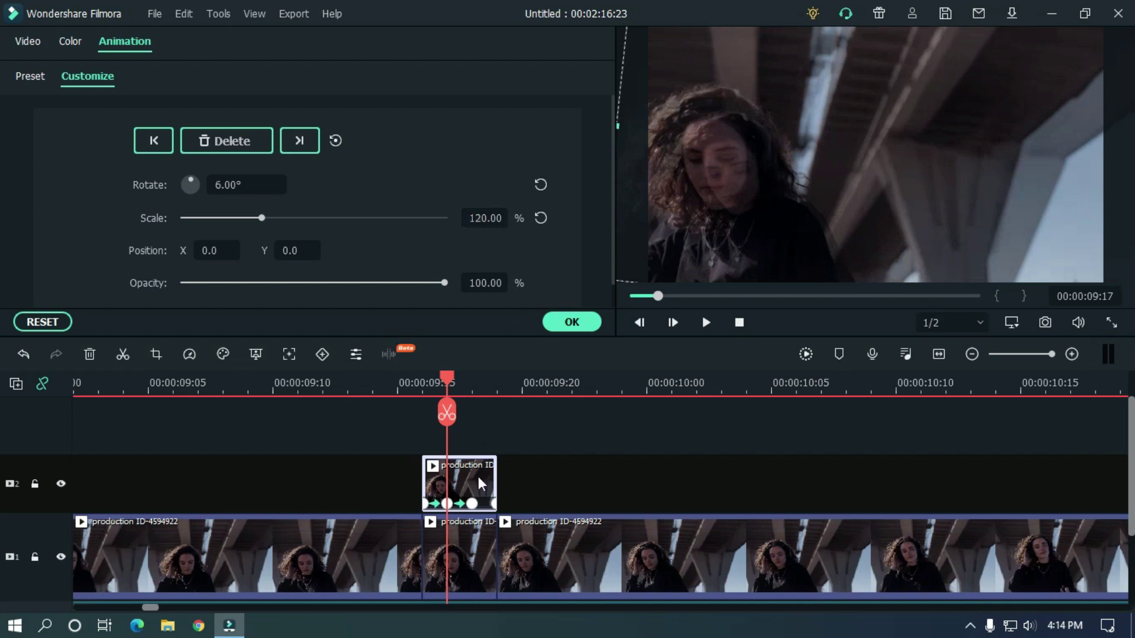
- At the 09:18 keyframe, set Rotate to −6° and Scale to 120%
left_click(472, 393)
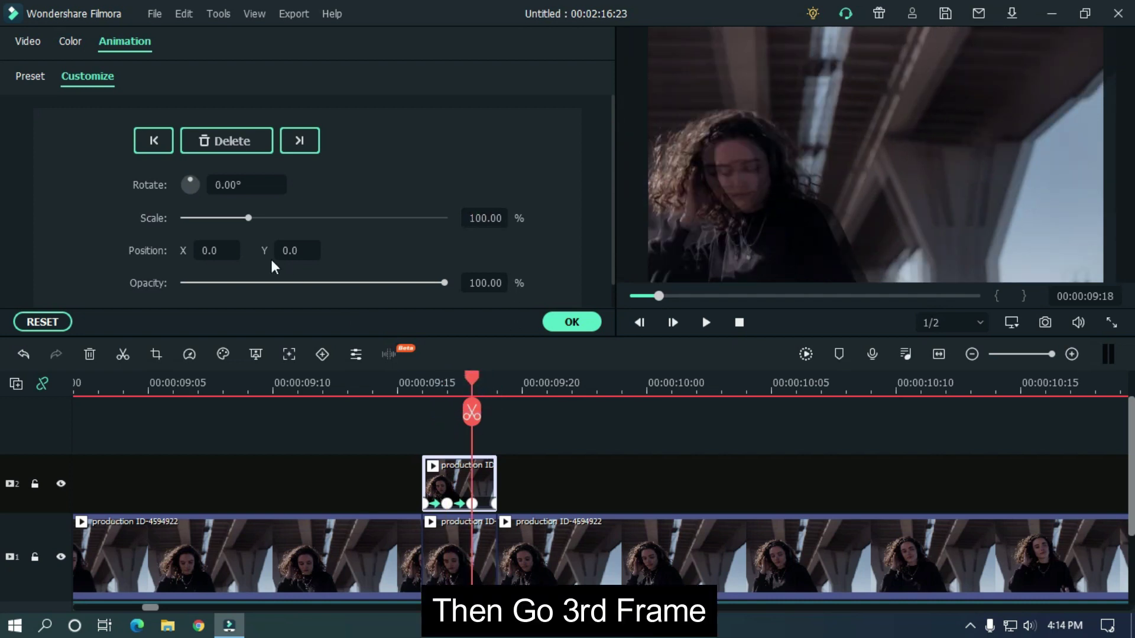
left_click(228, 186)
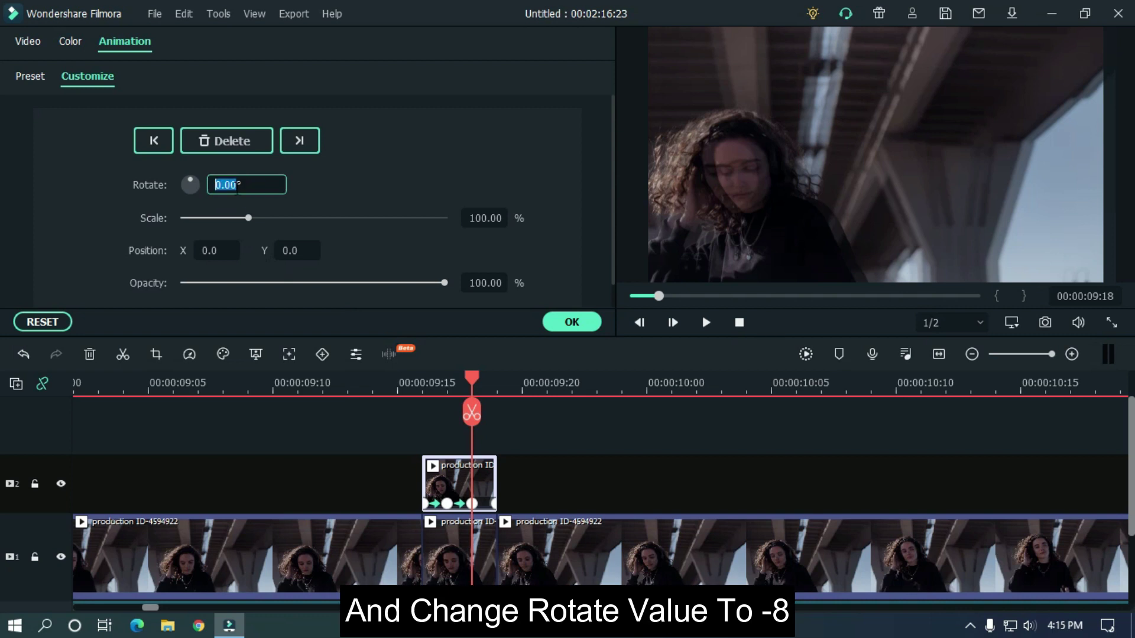
type("-8")
type("-6")
key("Return")
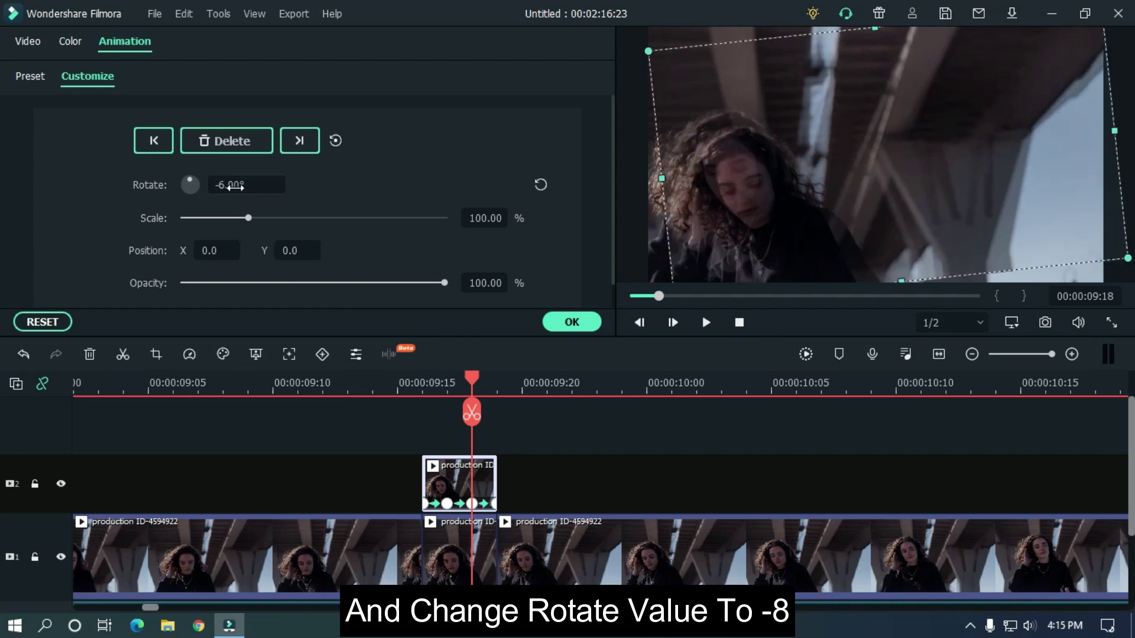
left_click(476, 218)
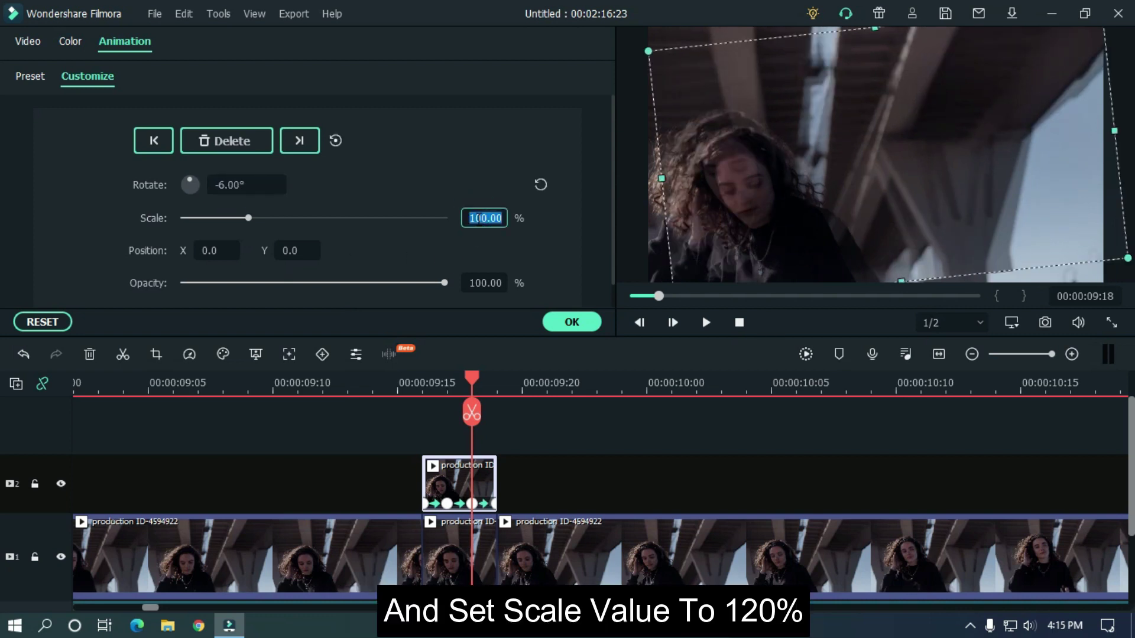
type("120")
key("Return")
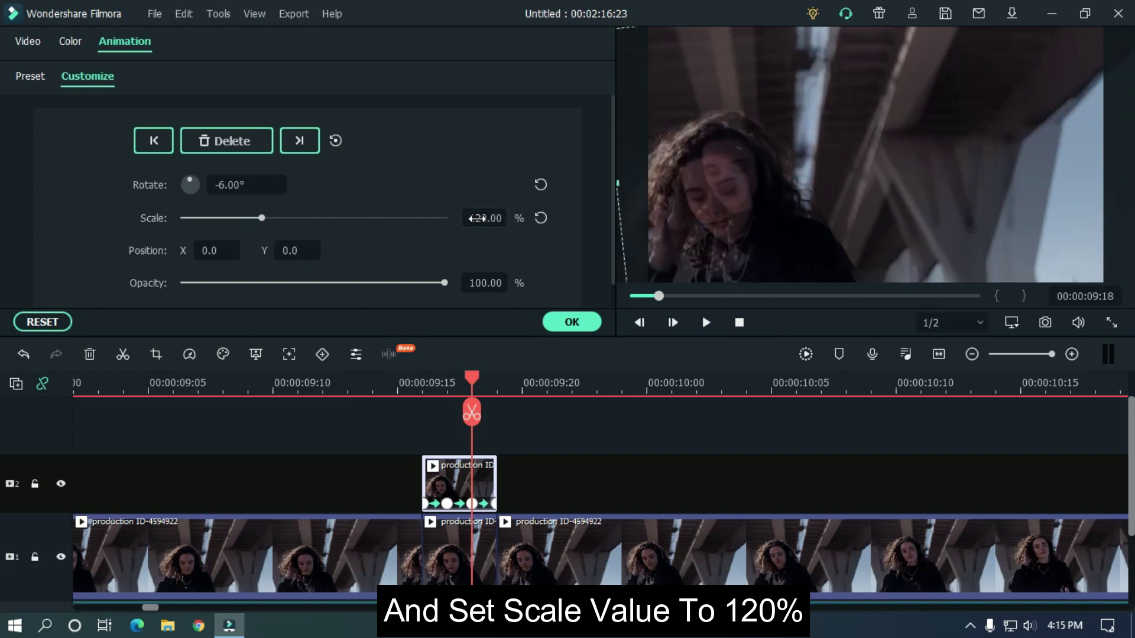
left_click_drag(615, 394, 484, 408)
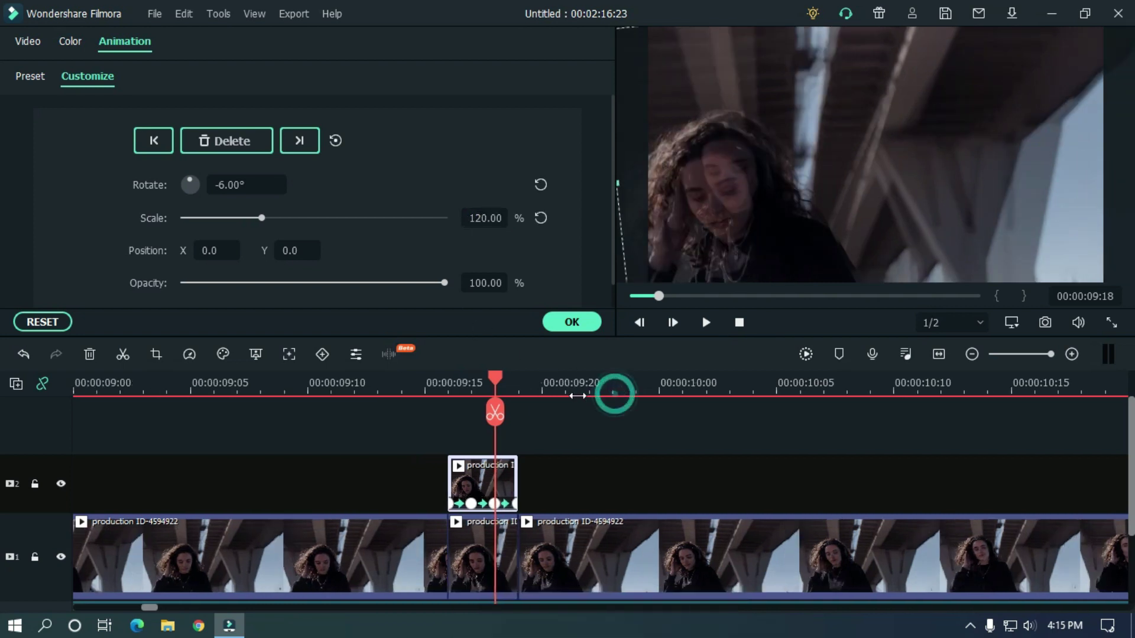
left_click(357, 383)
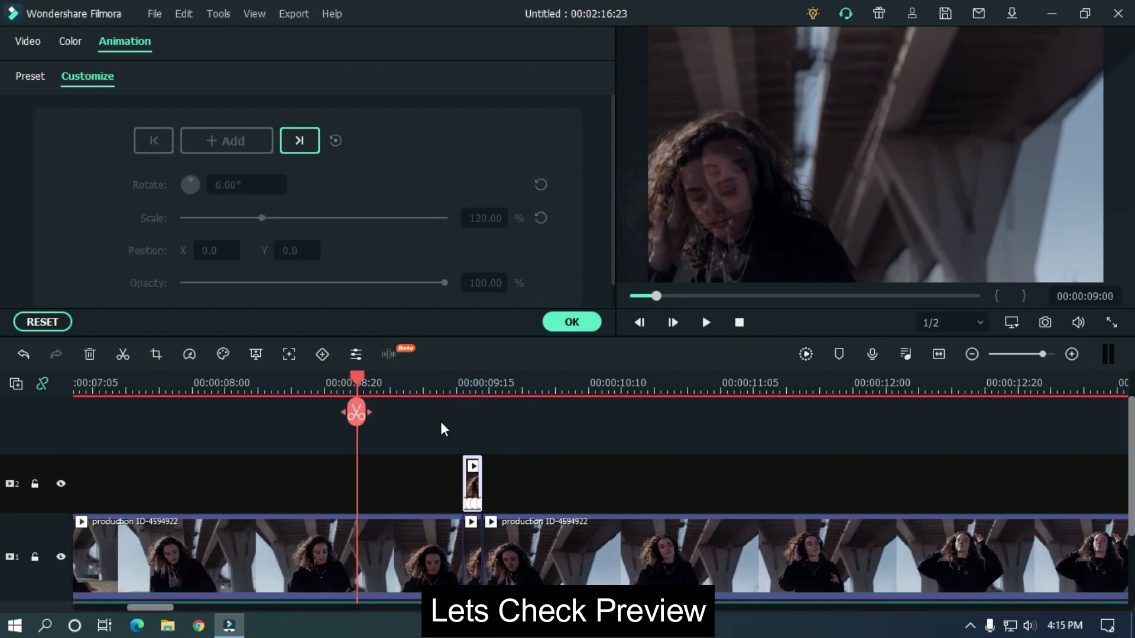
left_click(614, 450)
key("space")
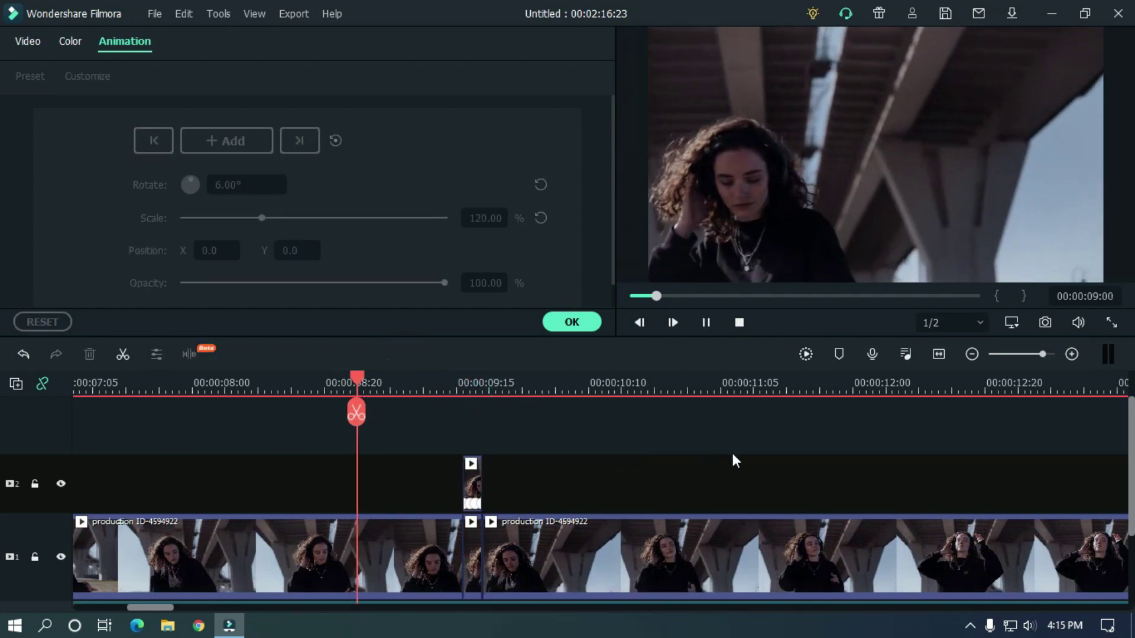
key("space")
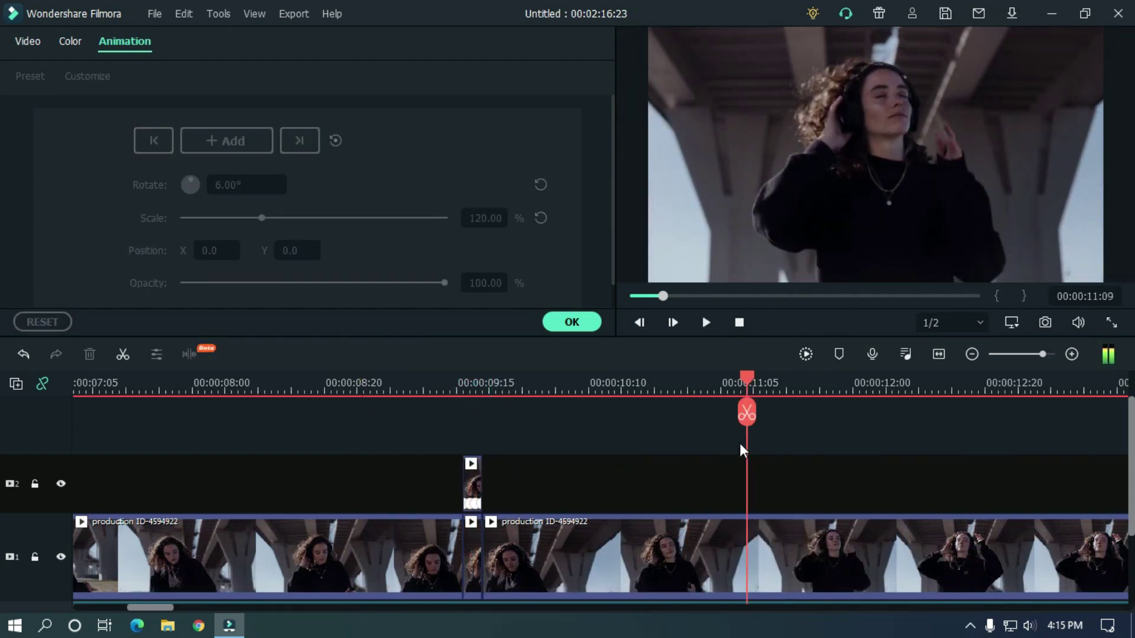
left_click_drag(657, 389, 578, 383)
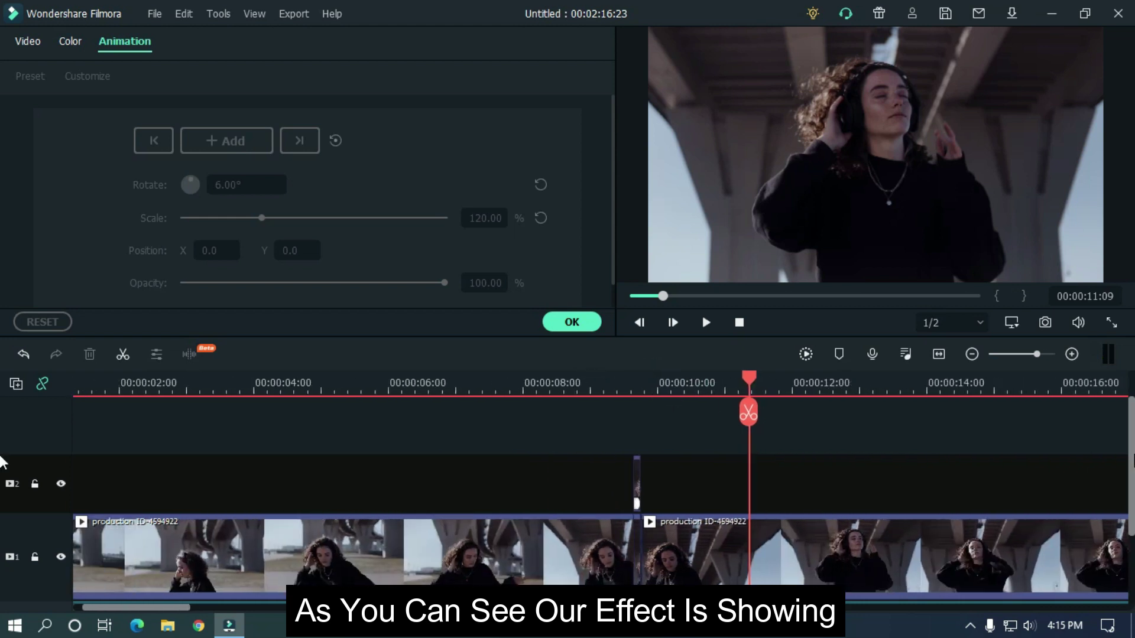
scroll(3, 517, "down", 2)
scroll(2, 517, "down", 1)
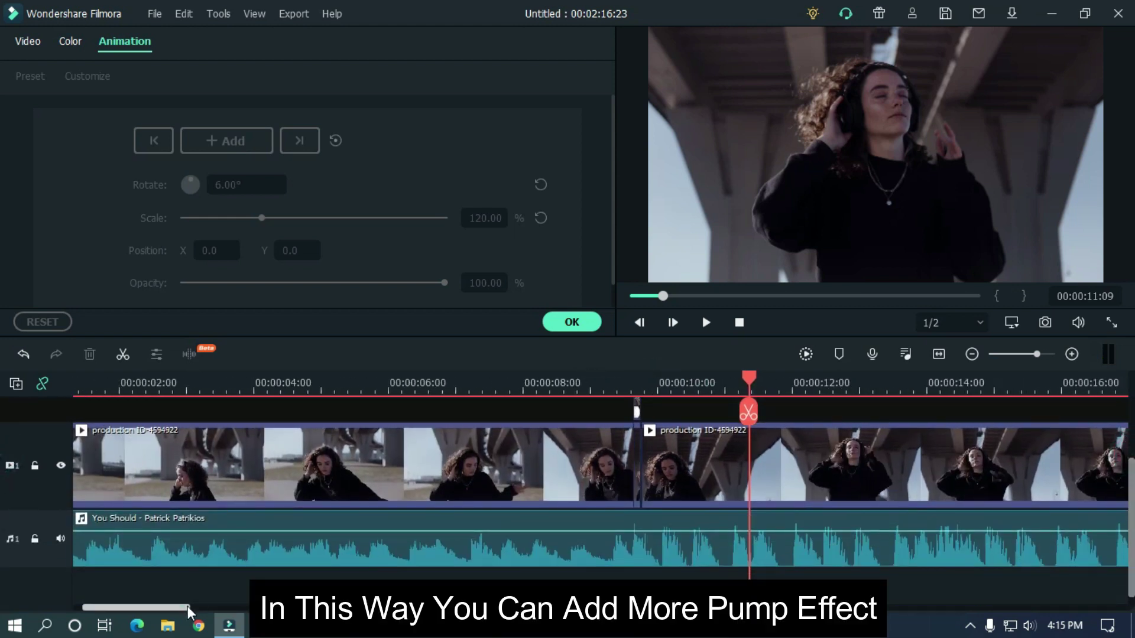
left_click_drag(199, 610, 222, 613)
scroll(2, 517, "up", 1)
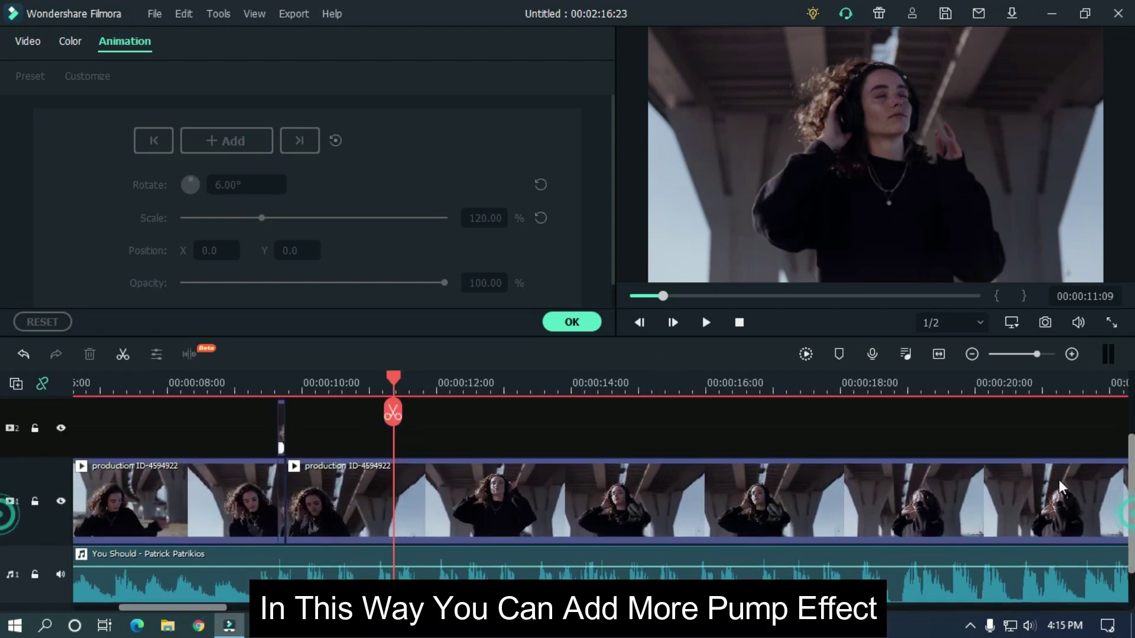
left_click(273, 388)
scroll(306, 391, "up", 2, "ctrl")
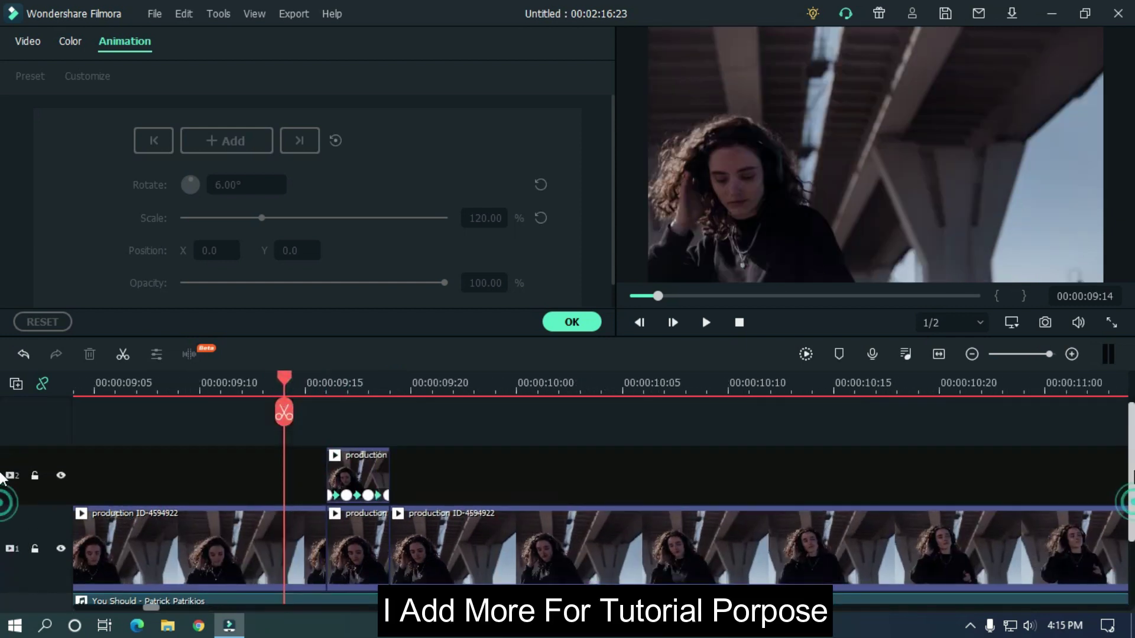
scroll(694, 458, "up", 1)
- Paste a track-2 copy at 00:00:10:00 and keyframe it to −6° rotation and 120% scale
left_click(372, 458)
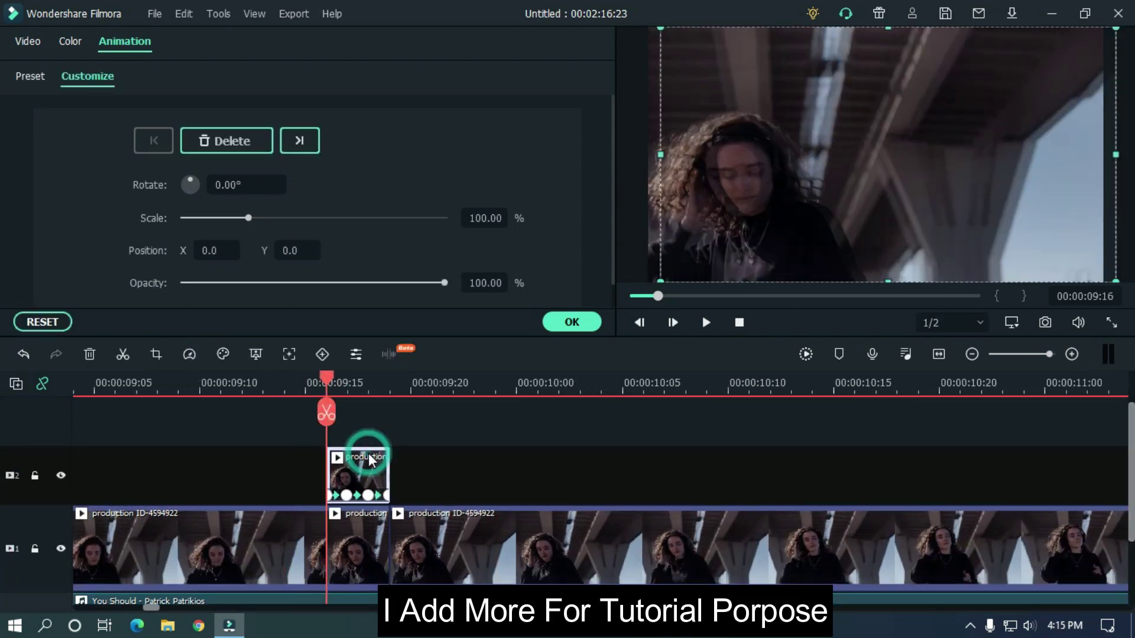
scroll(448, 460, "up", 2)
left_click(532, 391)
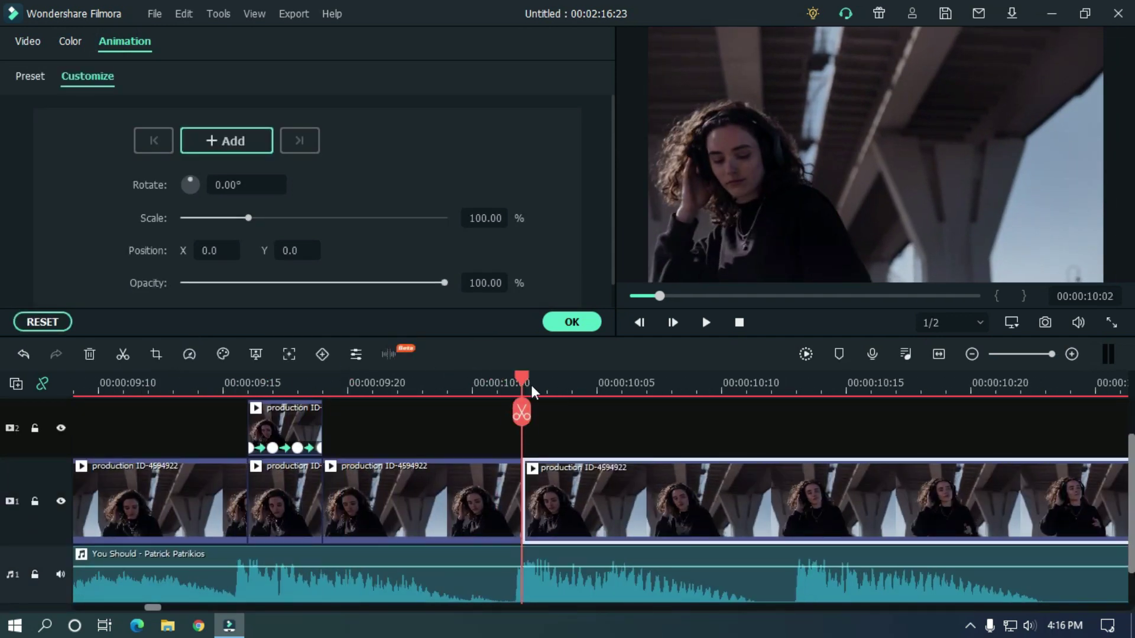
key("ctrl+v")
double_click(554, 486)
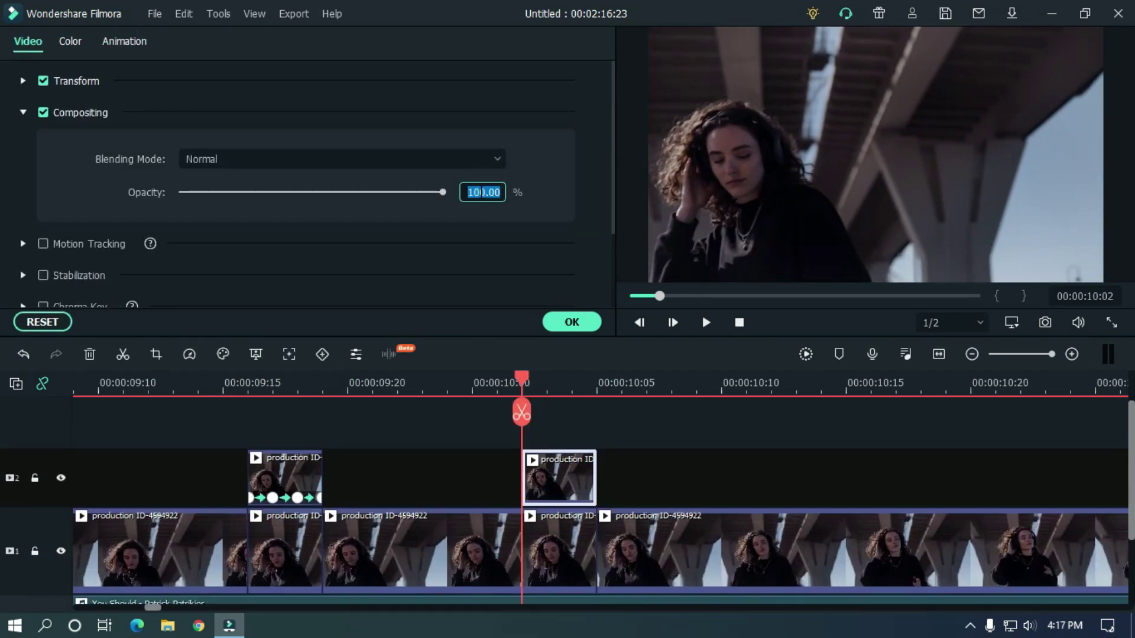
left_click_drag(220, 224, 213, 225)
left_click(546, 382)
left_click(227, 141)
type("-6")
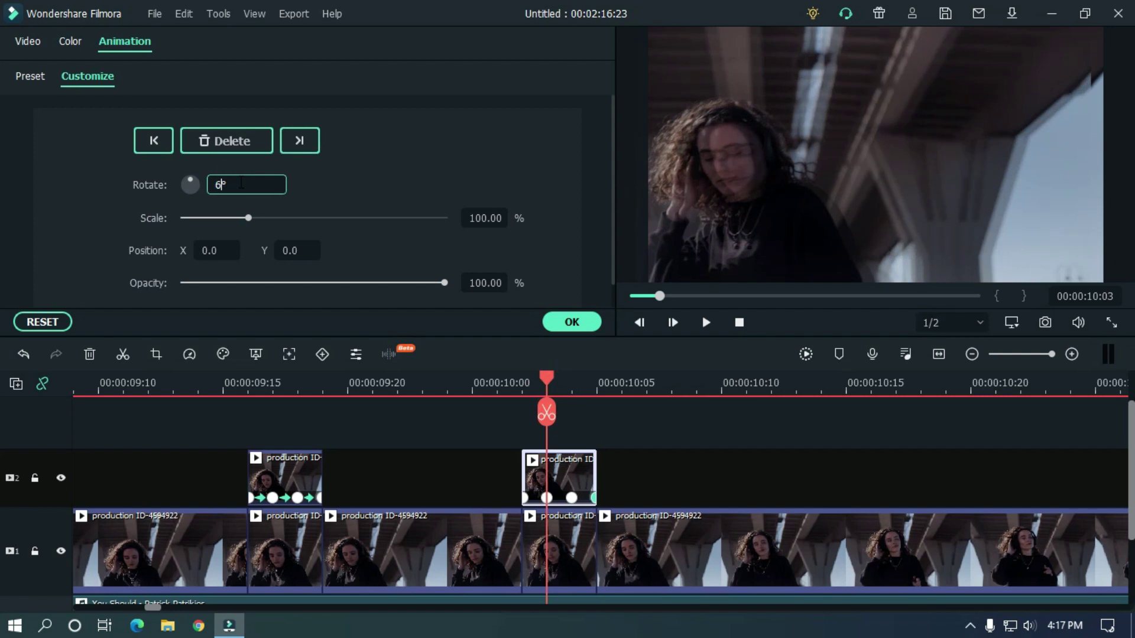
left_click(578, 382)
left_click(486, 218)
type("120")
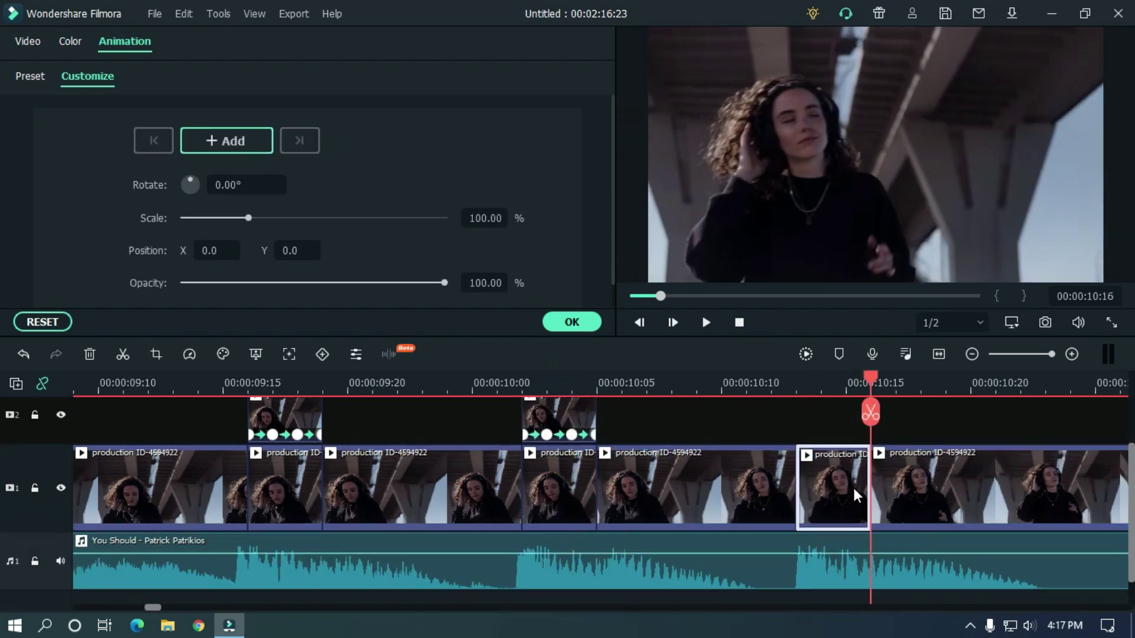
scroll(547, 167, "down", 3)
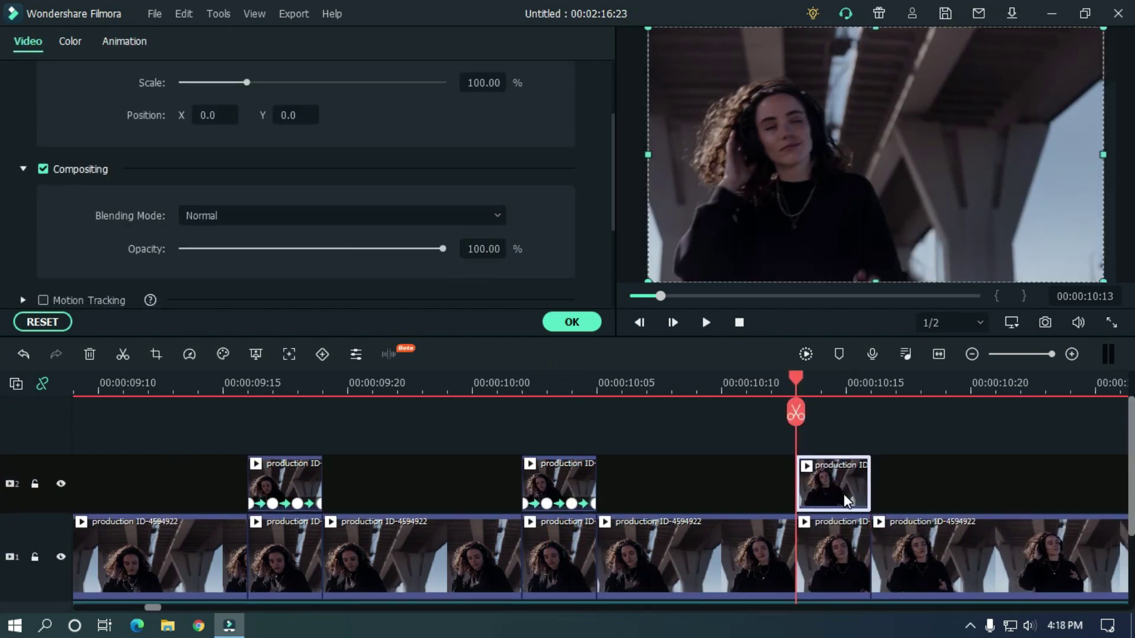
- Keyframe a third track-2 copy at the next beat to 120% scale and −6° rotation
left_click(858, 532)
left_click(829, 461)
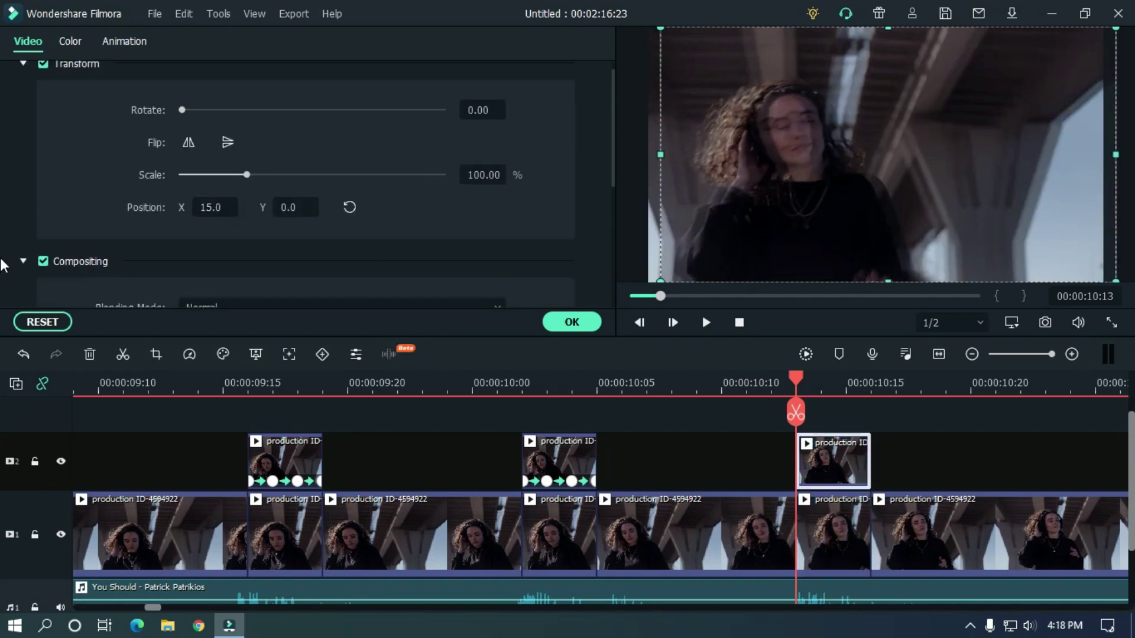
left_click(226, 140)
left_click(485, 217)
type("120")
left_click(229, 185)
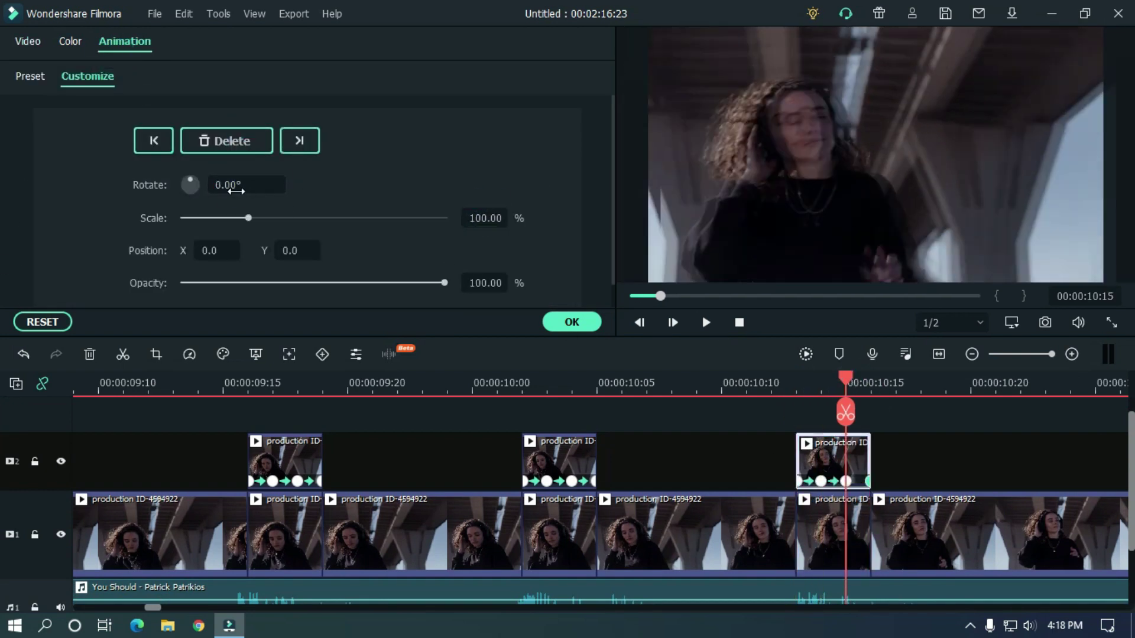
type("-6")
key("Return")
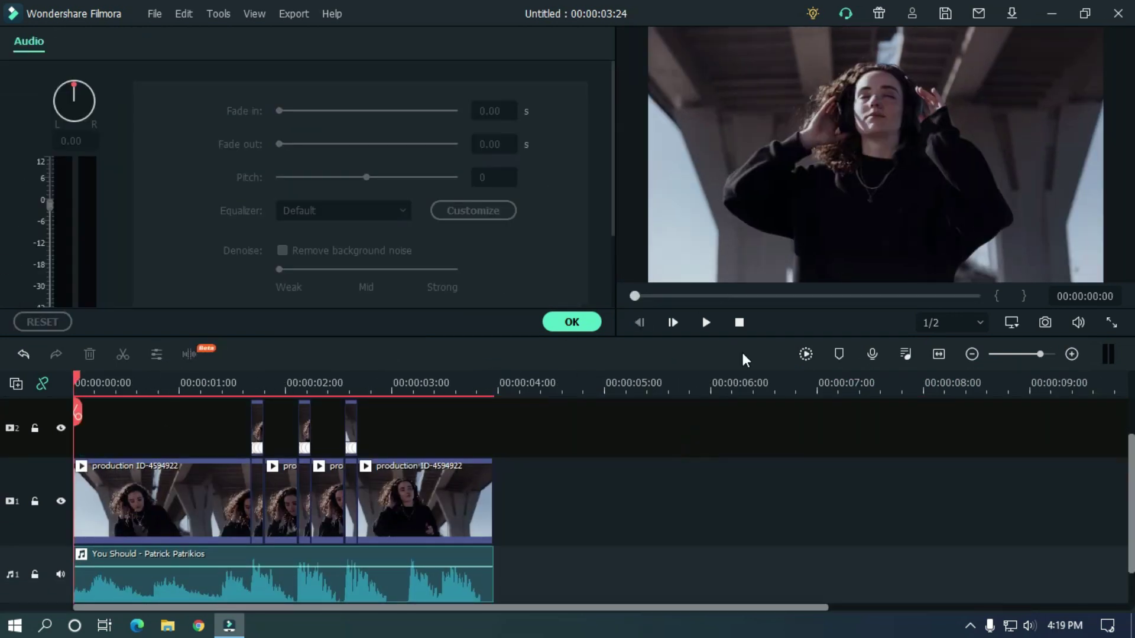
- Render the timeline preview, then play the edit from about one second to review the shakes
left_click(805, 354)
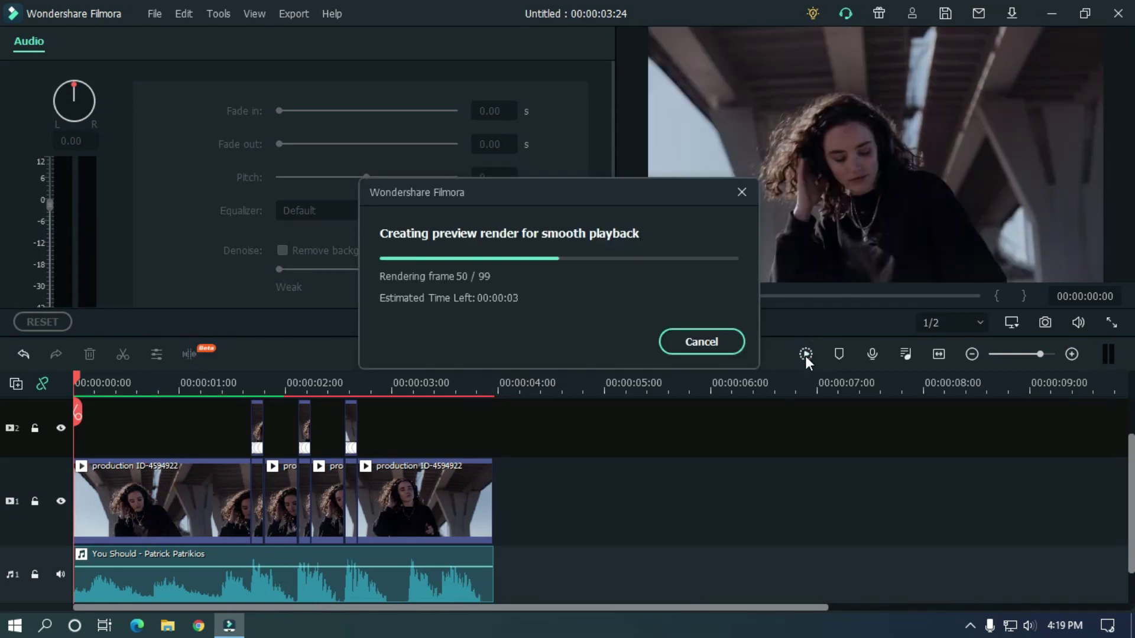
left_click(572, 321)
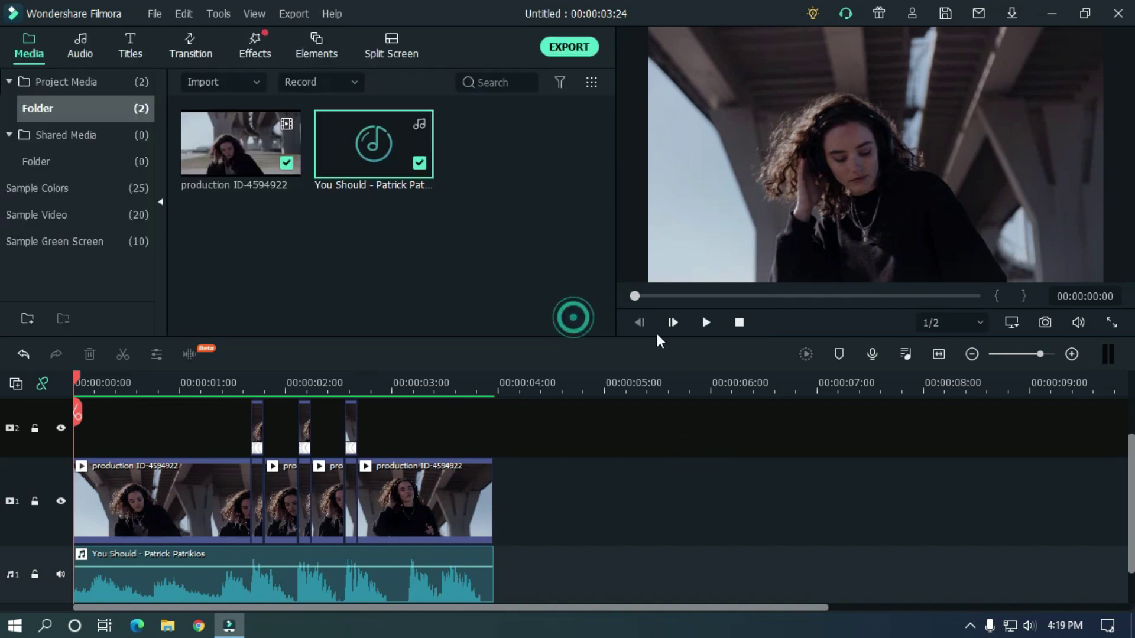
left_click(706, 321)
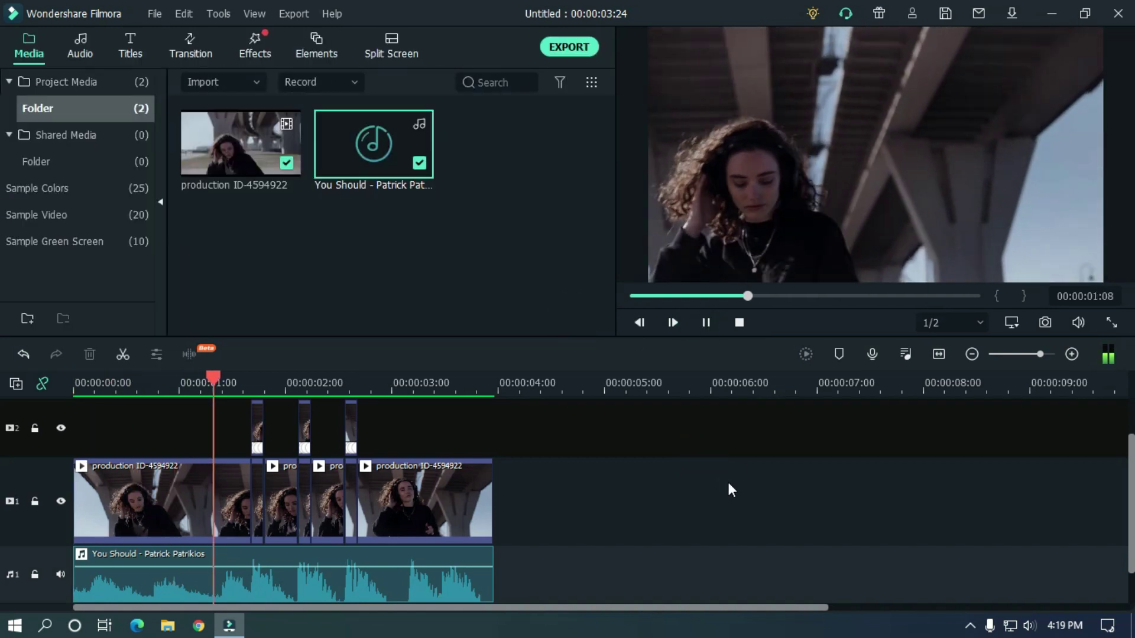
key("space")
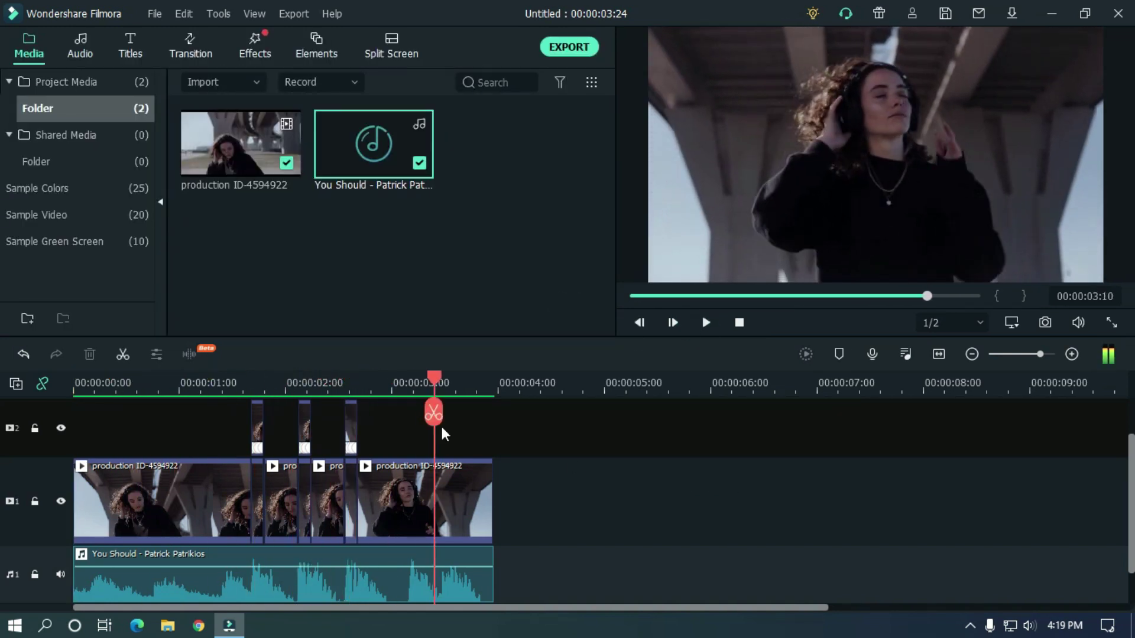
left_click(218, 384)
key("space")
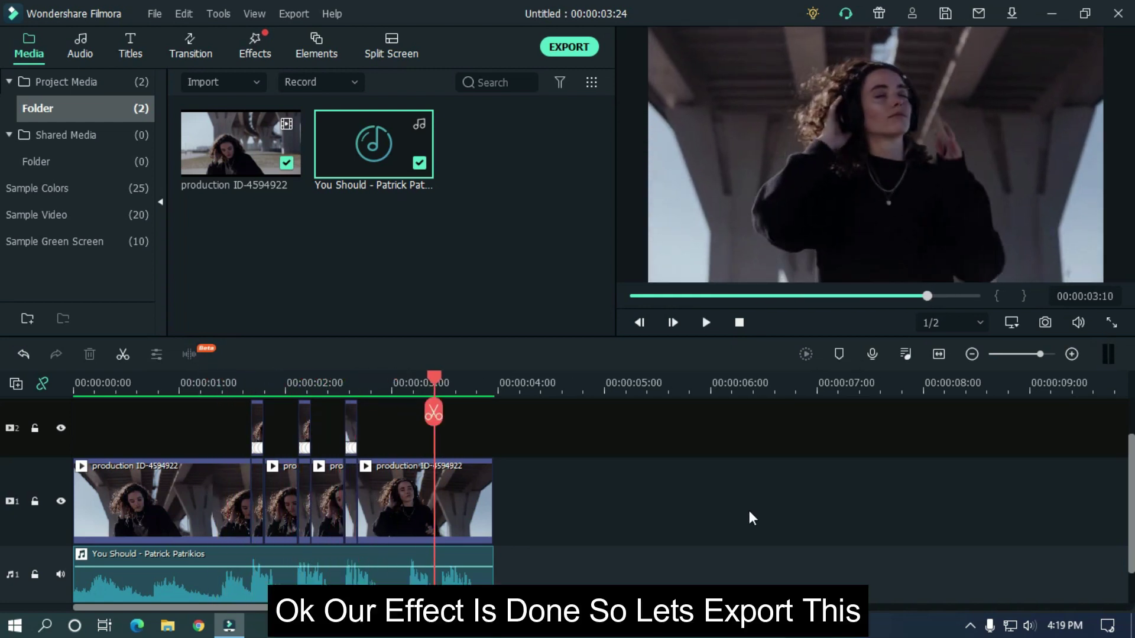
- Bring up Filmora's export settings offering MP4 at 1920x1080, 25 fps
left_click(573, 51)
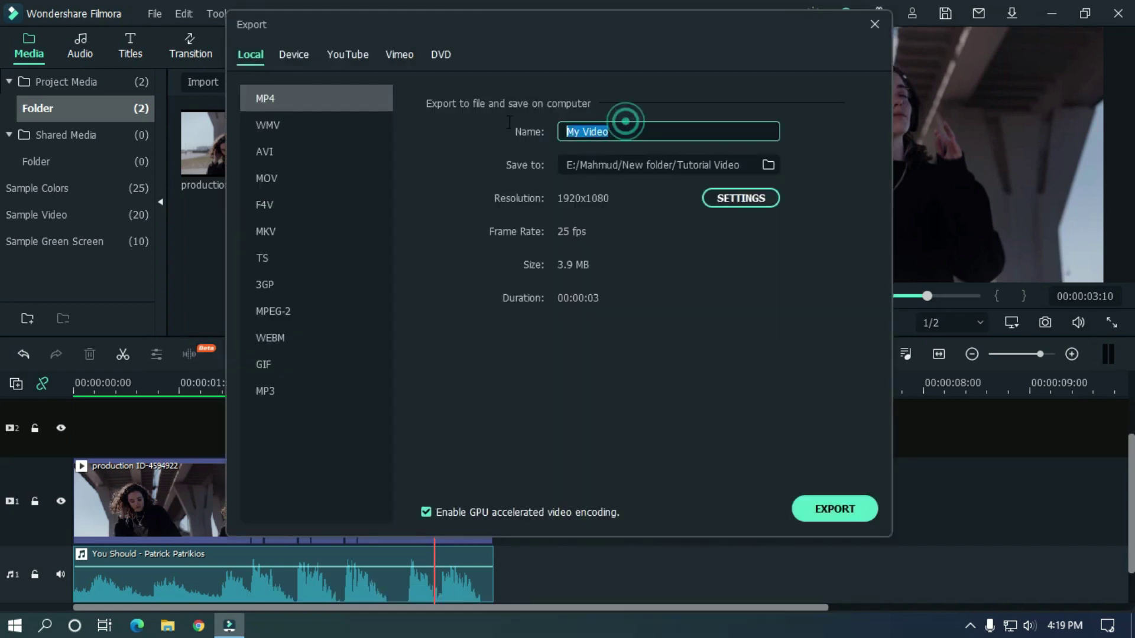